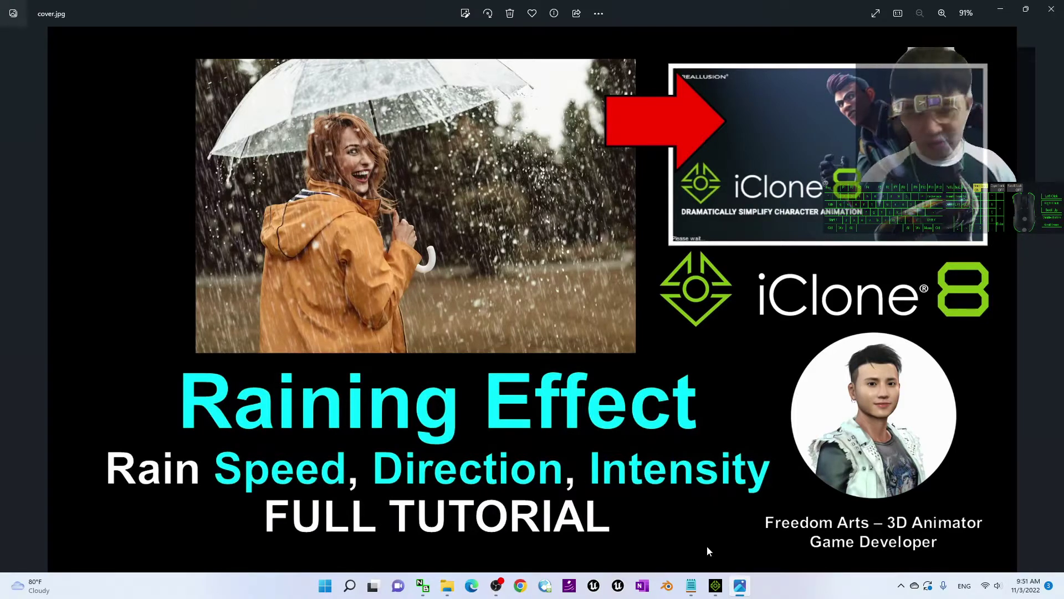
# - Switch to iClone 8, look over the playing rain effect from another angle, and return playback to the start
pyautogui.click(715, 585)
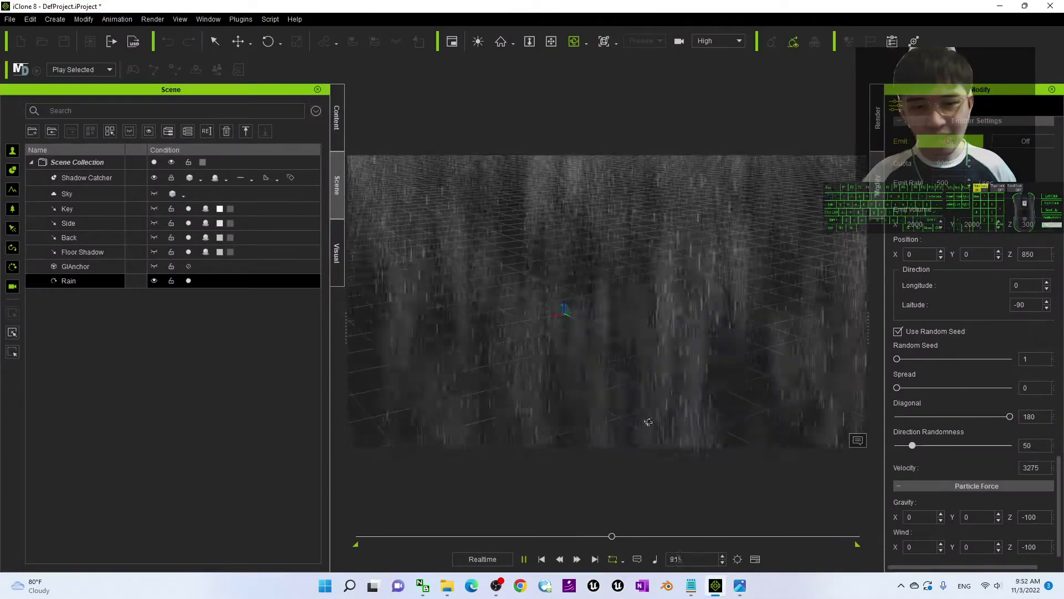
pyautogui.moveTo(653, 421); pyautogui.dragTo(568, 339, button='right')
pyautogui.moveTo(569, 339); pyautogui.dragTo(622, 348)
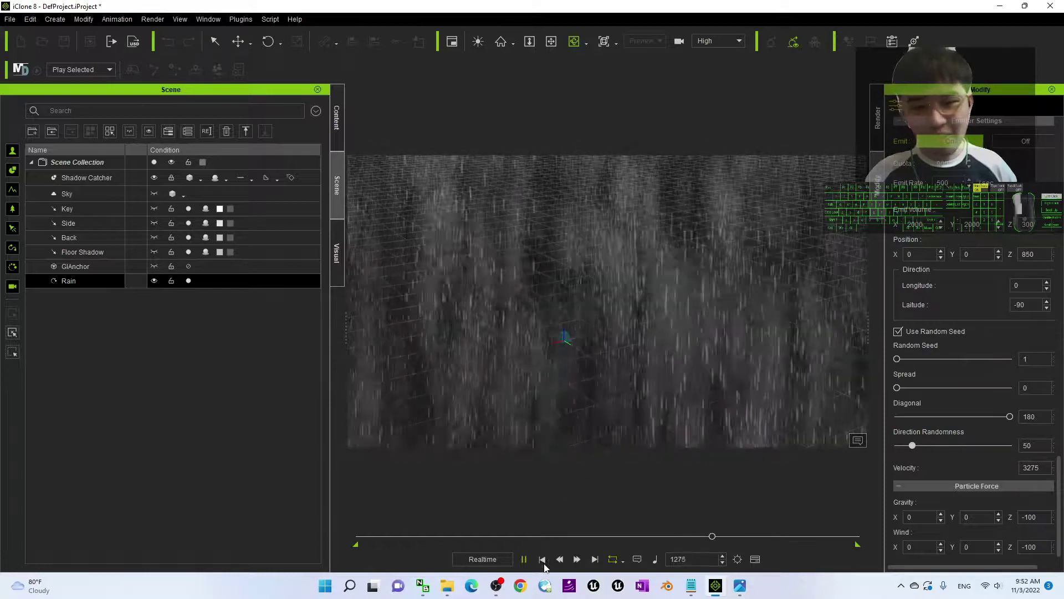
pyautogui.click(542, 560)
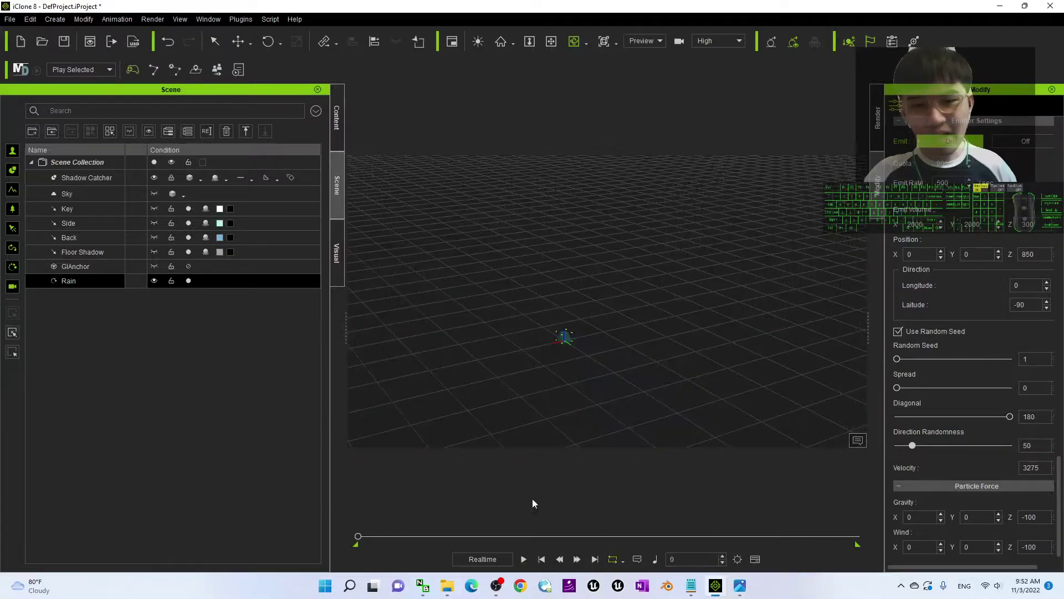
# - Start a new project and apply the Standard workspace layout
pyautogui.click(20, 42)
pyautogui.click(527, 319)
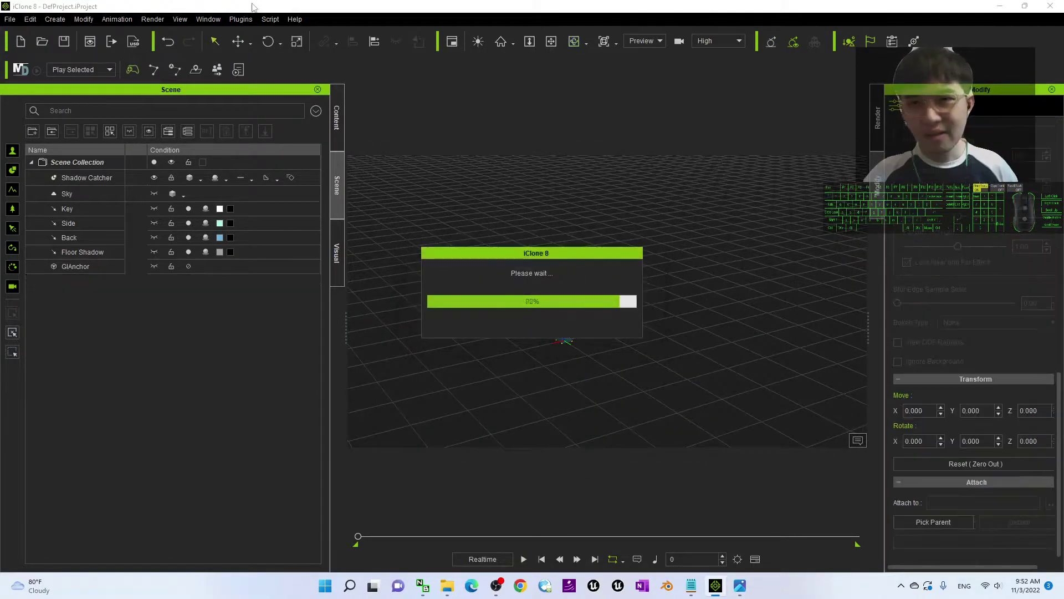
pyautogui.click(208, 19)
pyautogui.moveTo(250, 35)
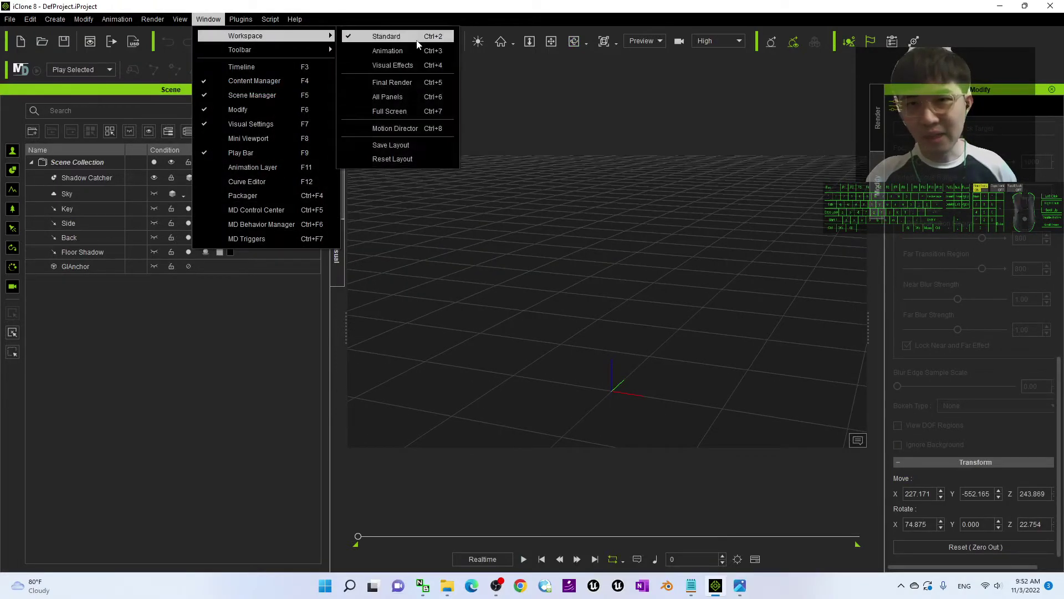
pyautogui.click(388, 36)
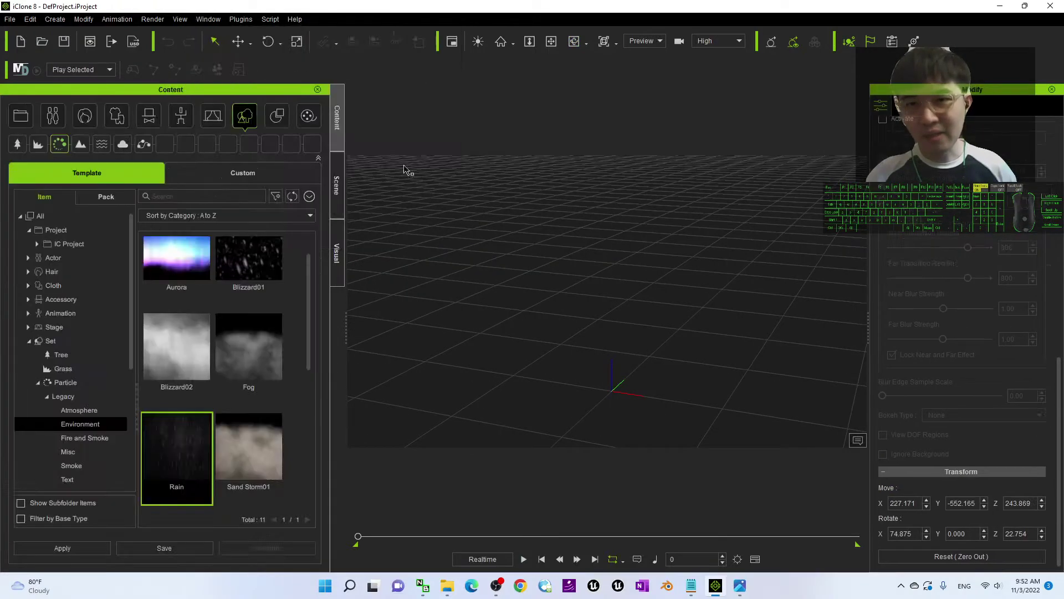
pyautogui.click(22, 116)
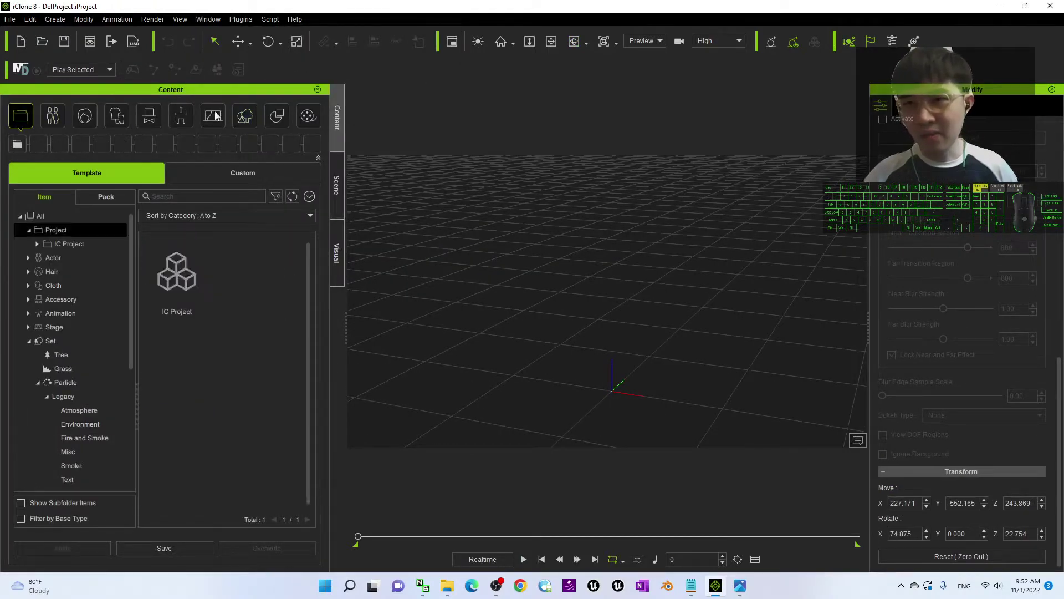
pyautogui.click(213, 19)
pyautogui.moveTo(250, 35)
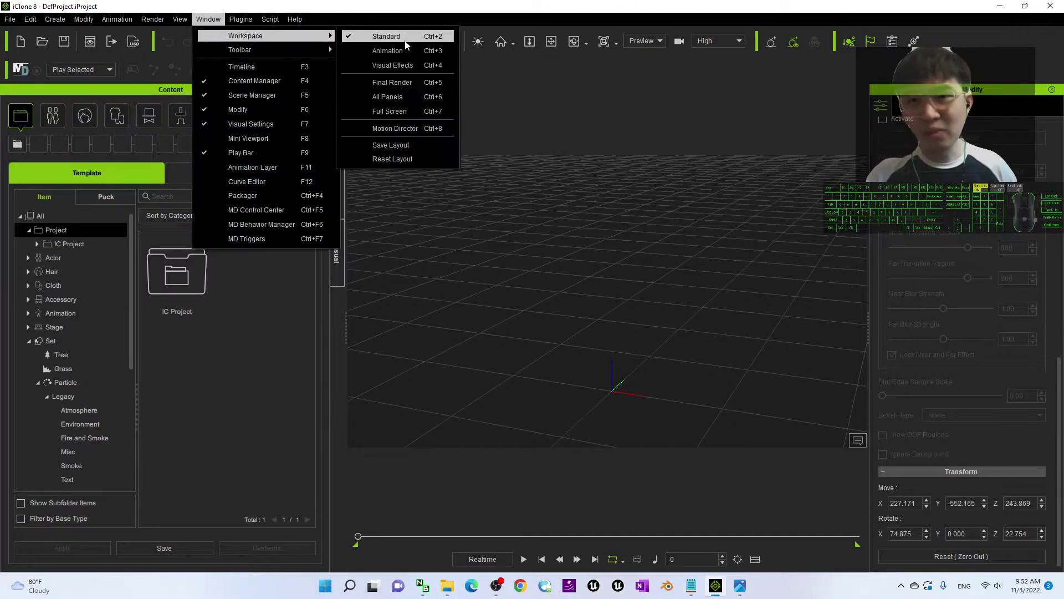
pyautogui.click(407, 39)
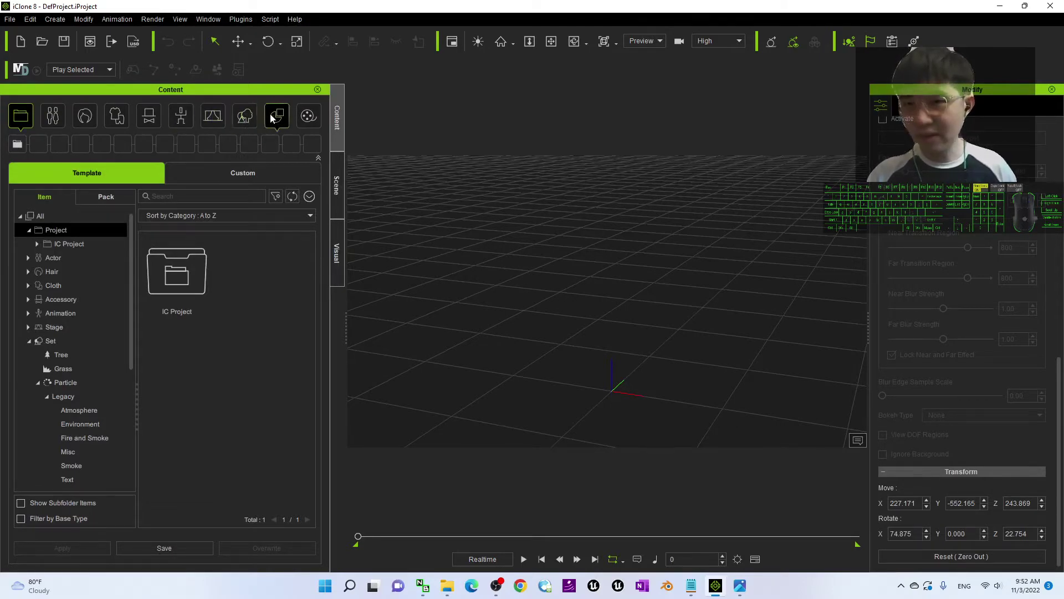
# - Add the Rain particle from the Legacy Environment particle set to the scene at the grid origin
pyautogui.click(213, 116)
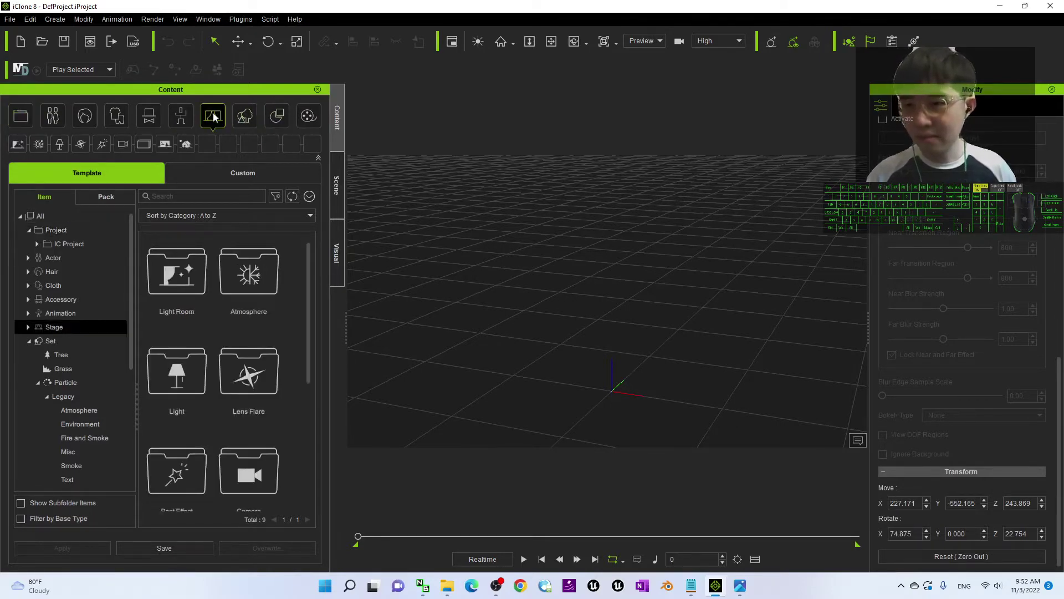
pyautogui.click(244, 116)
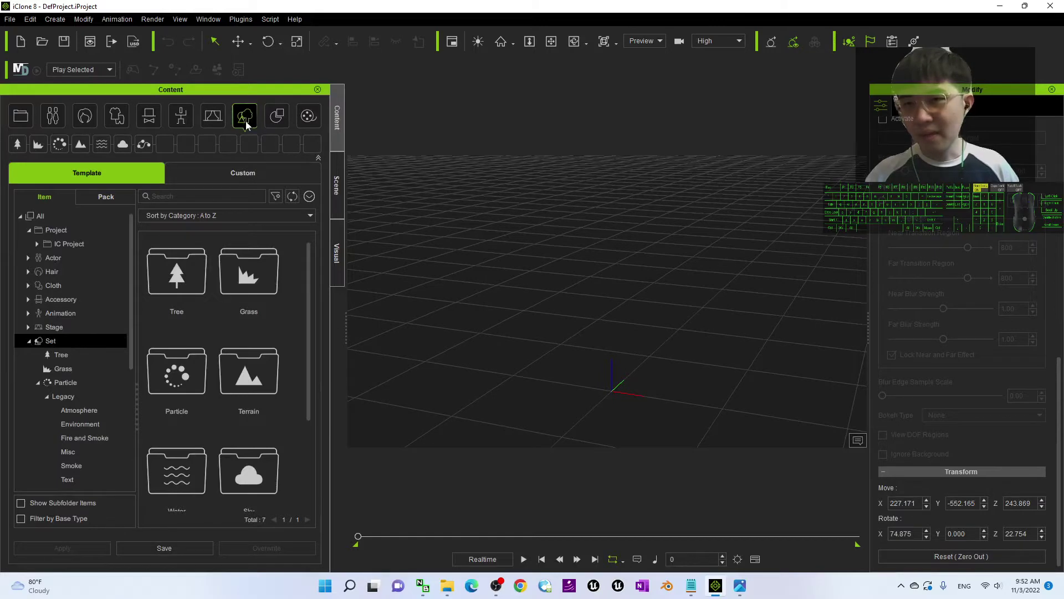
pyautogui.click(59, 148)
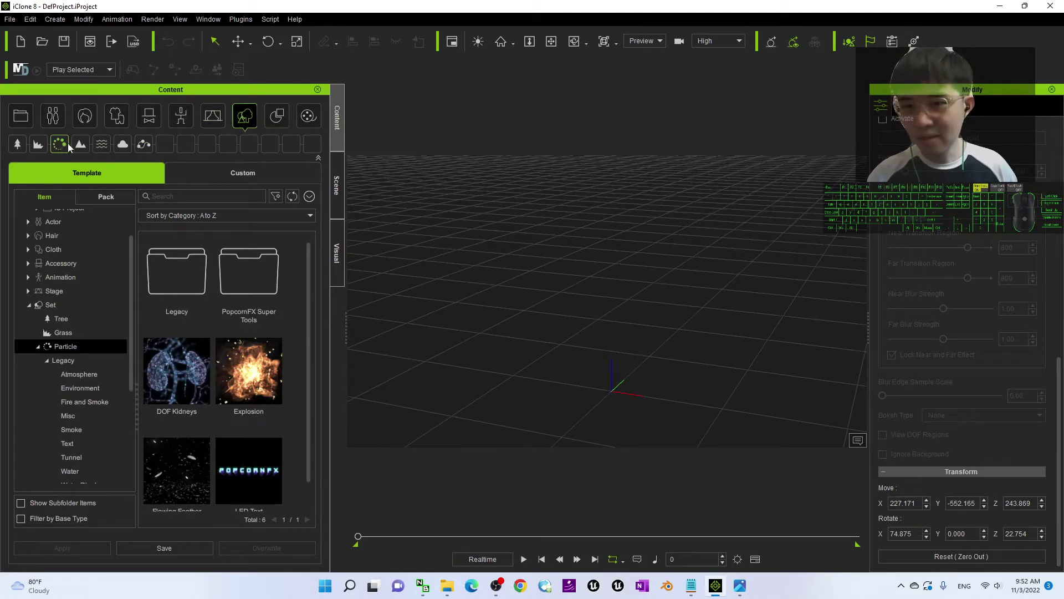
pyautogui.doubleClick(193, 269)
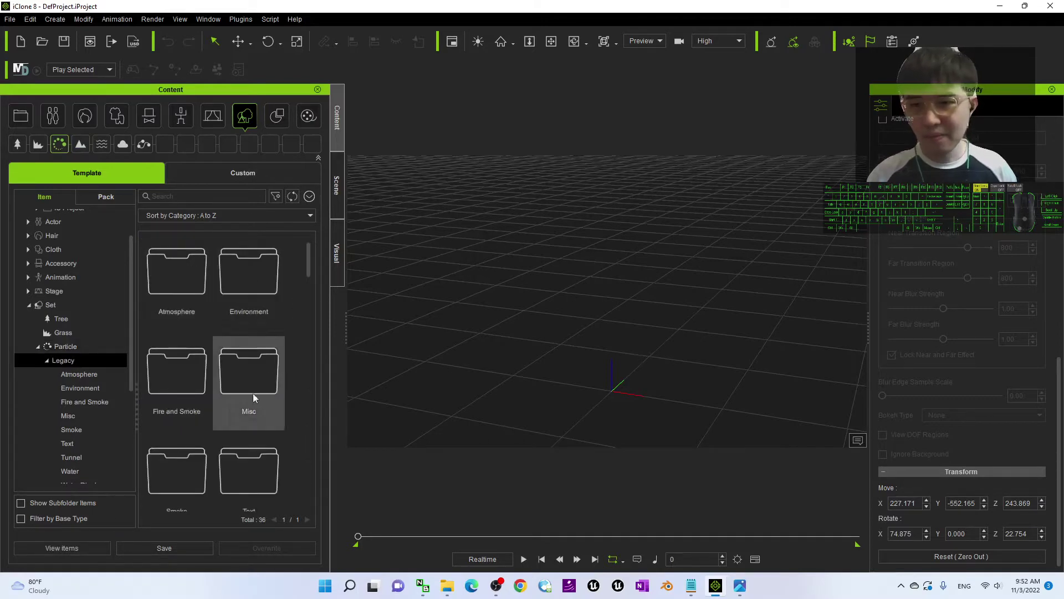
pyautogui.doubleClick(278, 272)
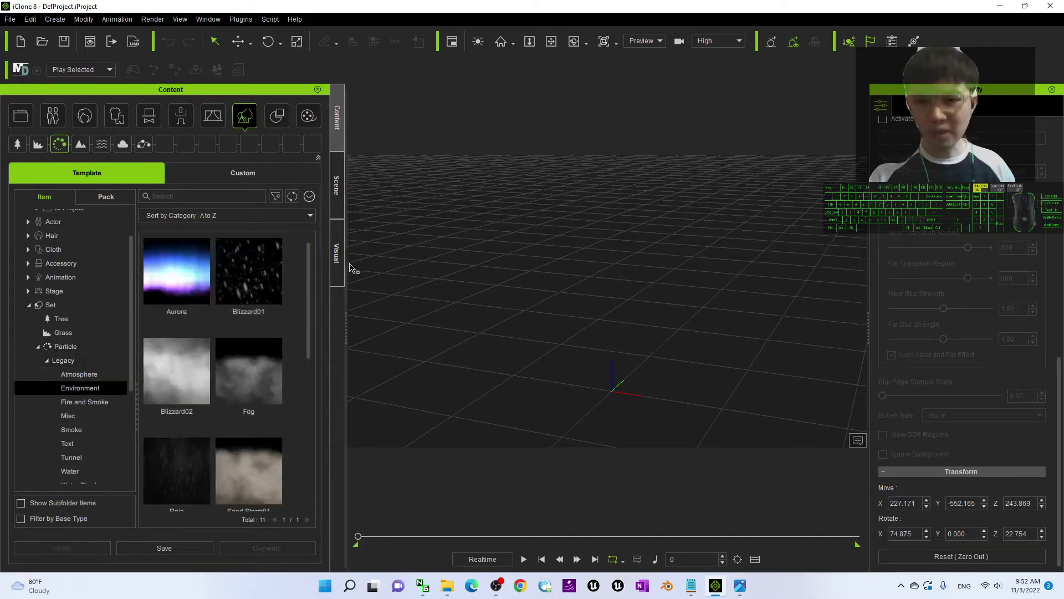
pyautogui.scroll(-2, 301, 255)
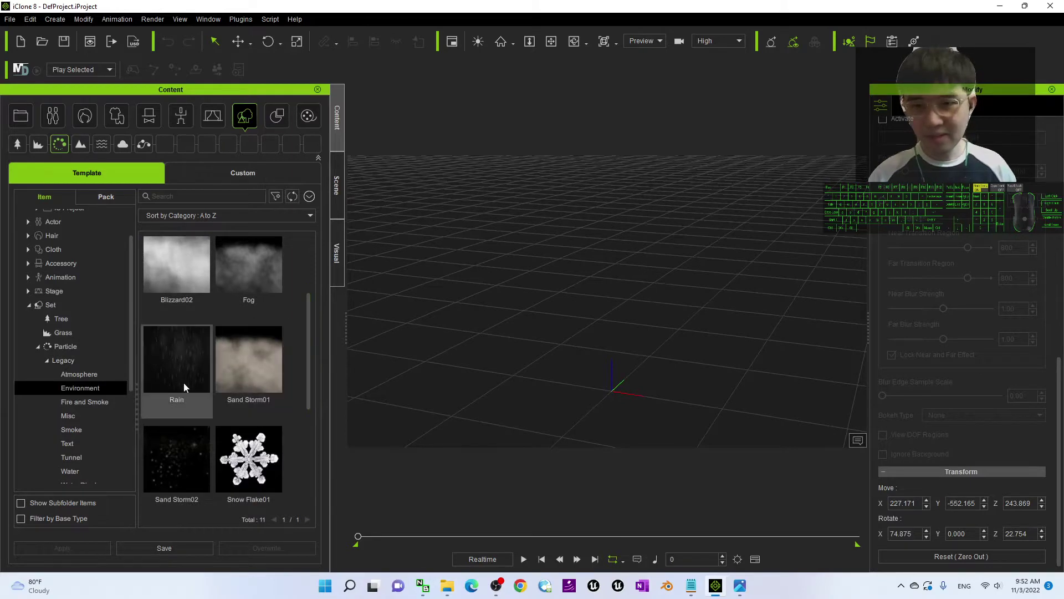
pyautogui.moveTo(161, 375); pyautogui.dragTo(612, 387)
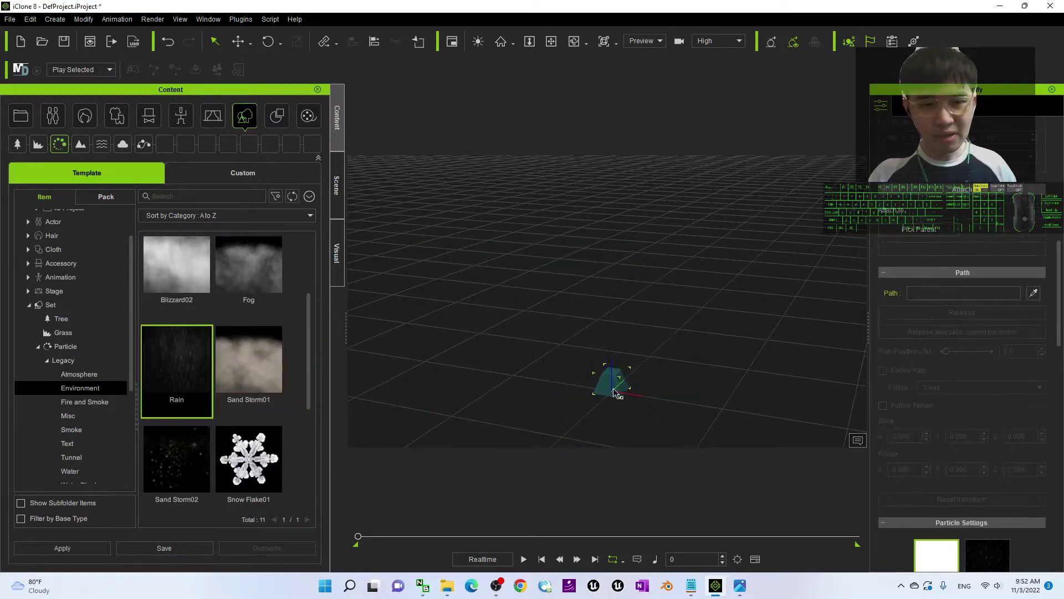
# - Play the timeline and examine the extent of the falling rain from several angles and distances
pyautogui.scroll(-5, 642, 341)
pyautogui.press('x')
pyautogui.press('c')
pyautogui.moveTo(667, 288)
pyautogui.mouseDown()
pyautogui.moveTo(625, 273)
pyautogui.moveTo(652, 296)
pyautogui.mouseUp()
pyautogui.moveTo(652, 296); pyautogui.dragTo(663, 314, button='right')
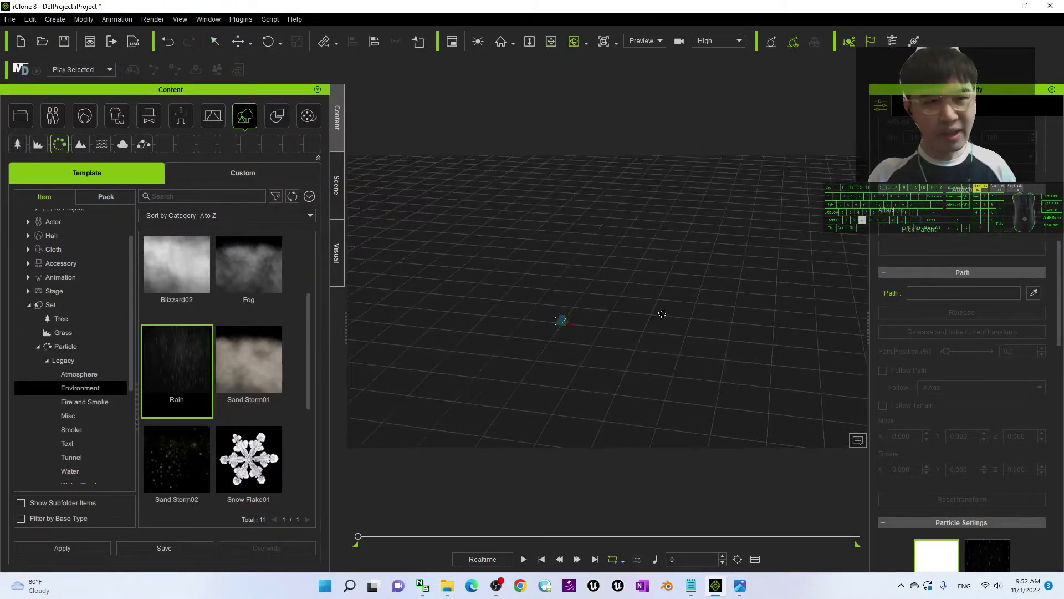
pyautogui.click(522, 560)
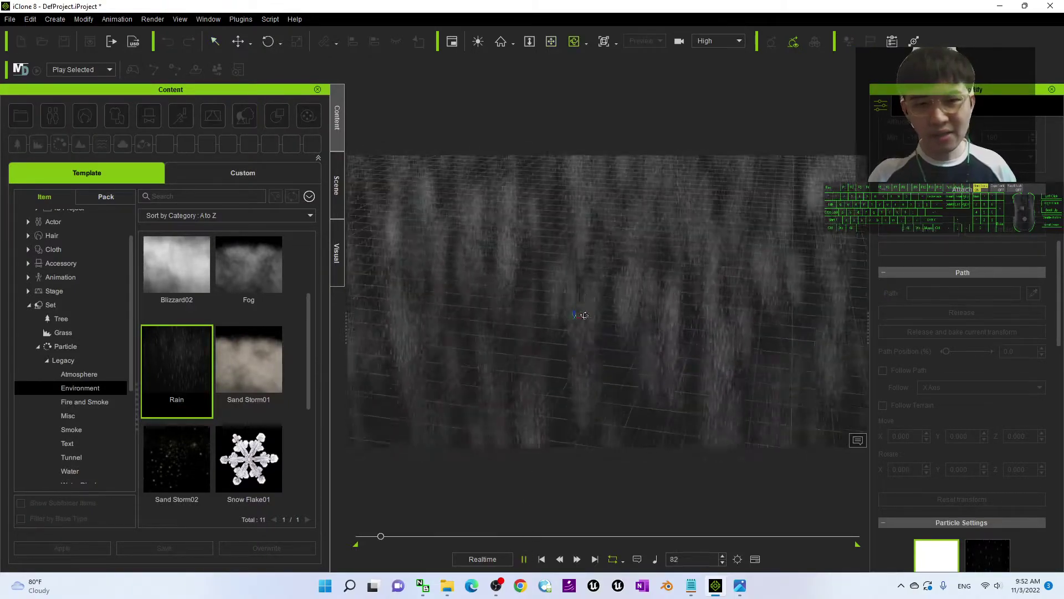
pyautogui.moveTo(581, 334); pyautogui.dragTo(572, 340)
pyautogui.keyDown('shift'); pyautogui.scroll(-5, 596, 298); pyautogui.keyUp('shift')
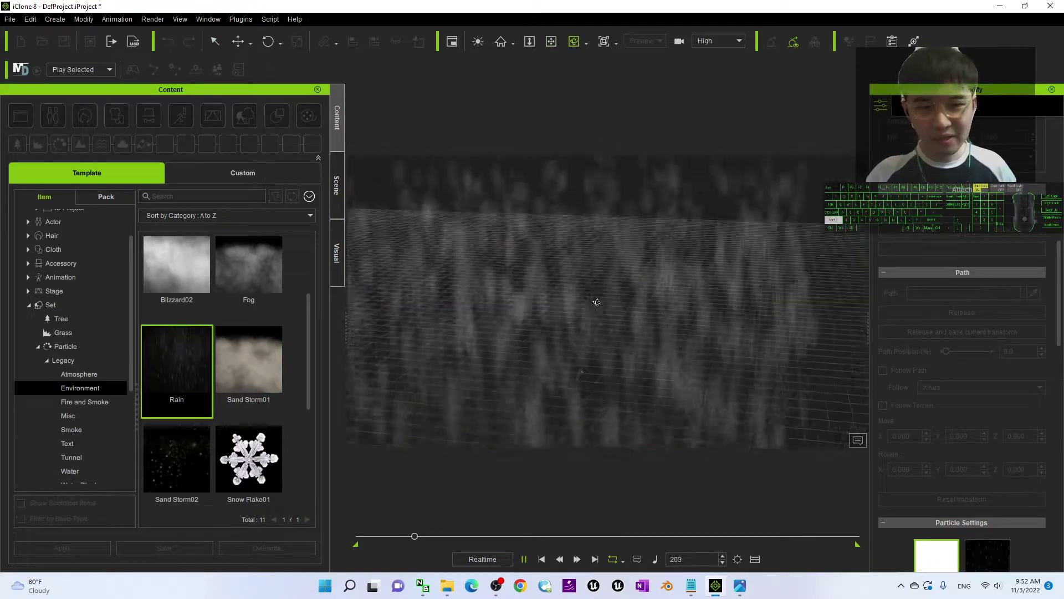
pyautogui.moveTo(604, 293); pyautogui.dragTo(613, 240, button='right')
pyautogui.moveTo(548, 264); pyautogui.dragTo(765, 289, button='right')
pyautogui.moveTo(599, 261); pyautogui.dragTo(588, 294, button='right')
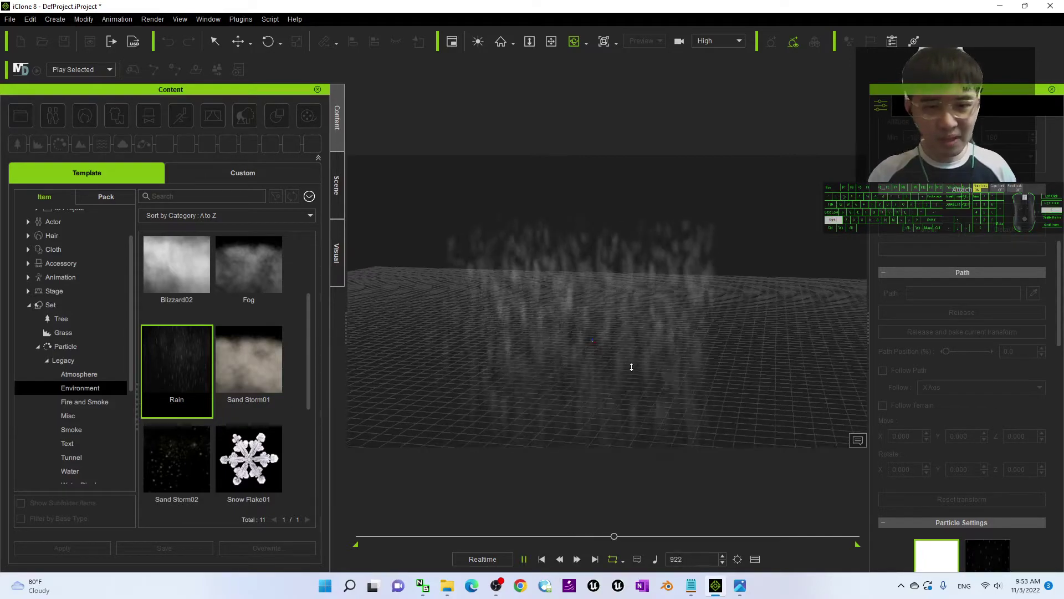
pyautogui.moveTo(583, 368); pyautogui.dragTo(630, 282, button='right')
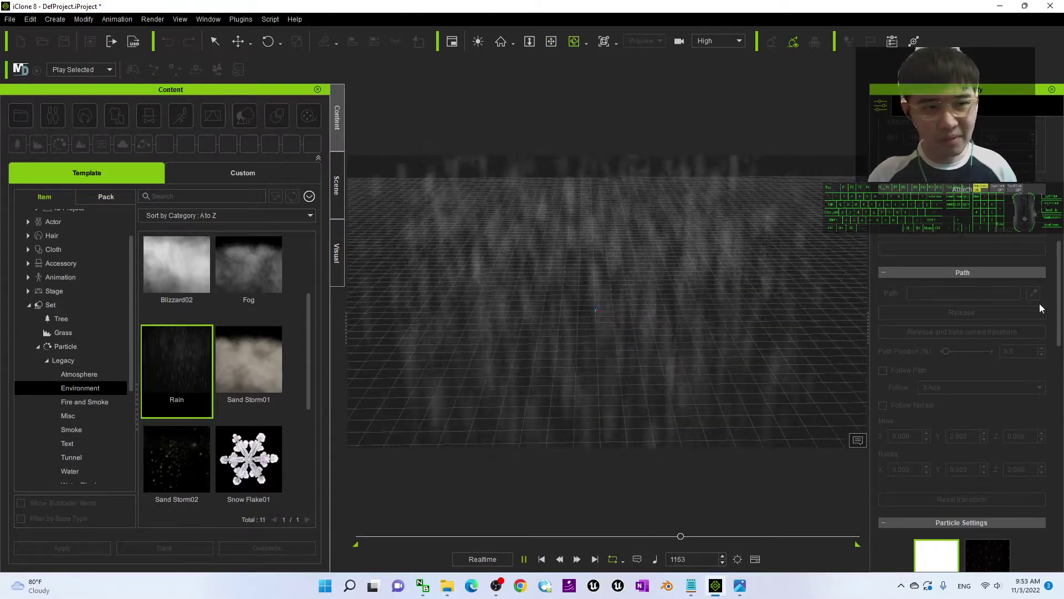
# - Return playback to the start and select the Rain particle in the scene list
pyautogui.click(337, 183)
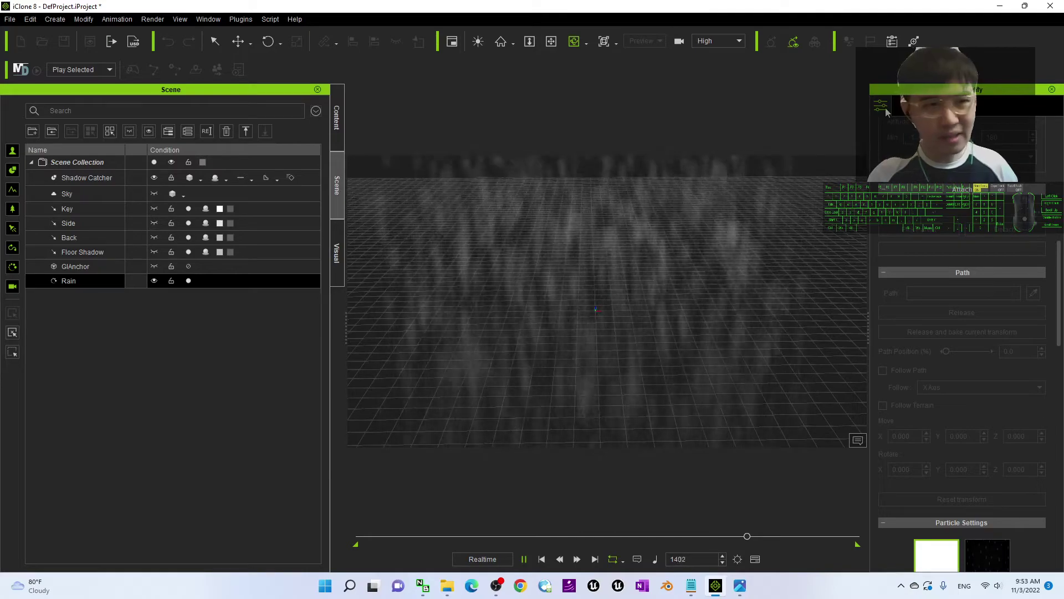
pyautogui.moveTo(1055, 280); pyautogui.dragTo(1059, 304)
pyautogui.click(541, 560)
pyautogui.scroll(-6, 598, 304)
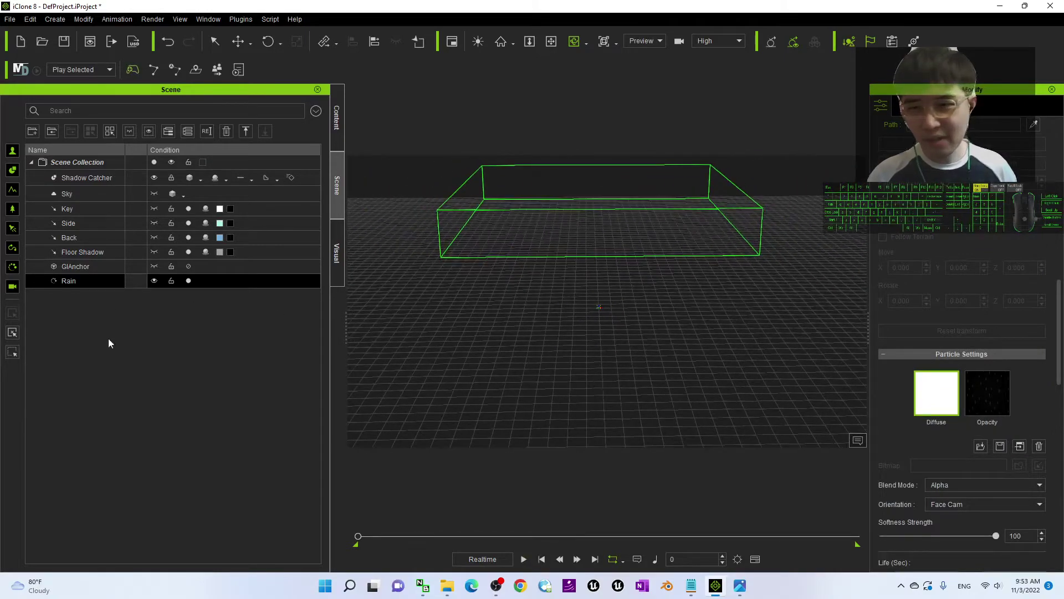
pyautogui.click(82, 280)
# - Pause a short playback of the rain and move the Rain emitter across the ground in the negative X direction
pyautogui.moveTo(627, 329); pyautogui.dragTo(637, 350)
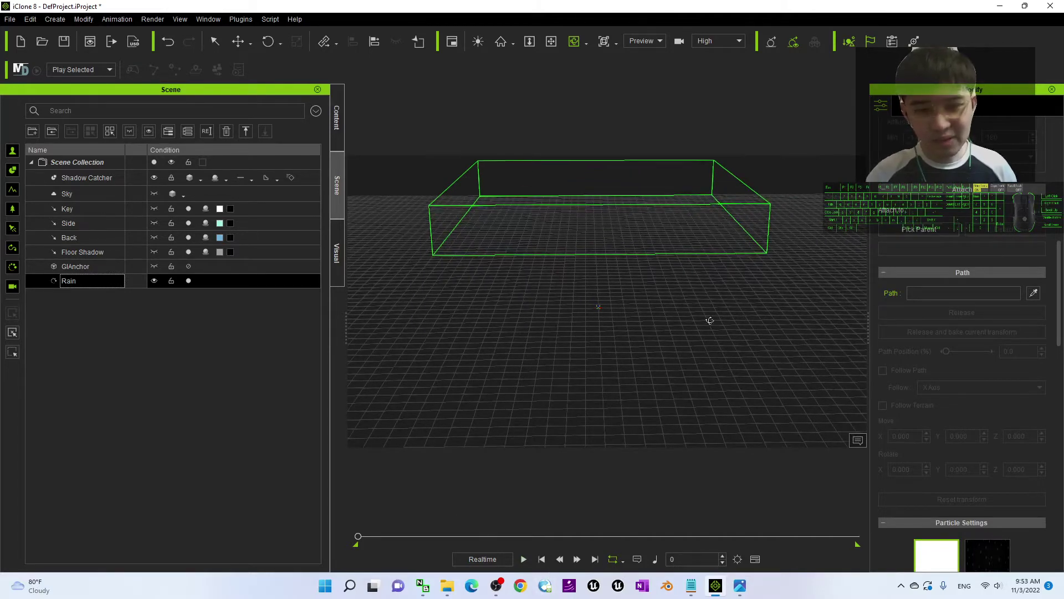
pyautogui.moveTo(617, 303); pyautogui.dragTo(721, 332)
pyautogui.click(523, 559)
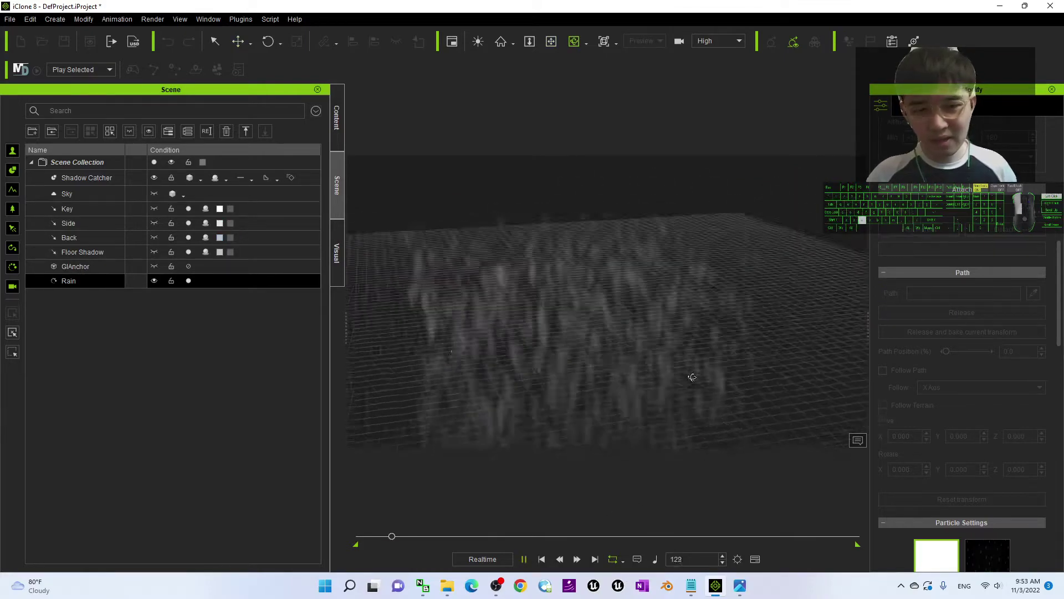
pyautogui.click(523, 559)
pyautogui.scroll(-5, 564, 435)
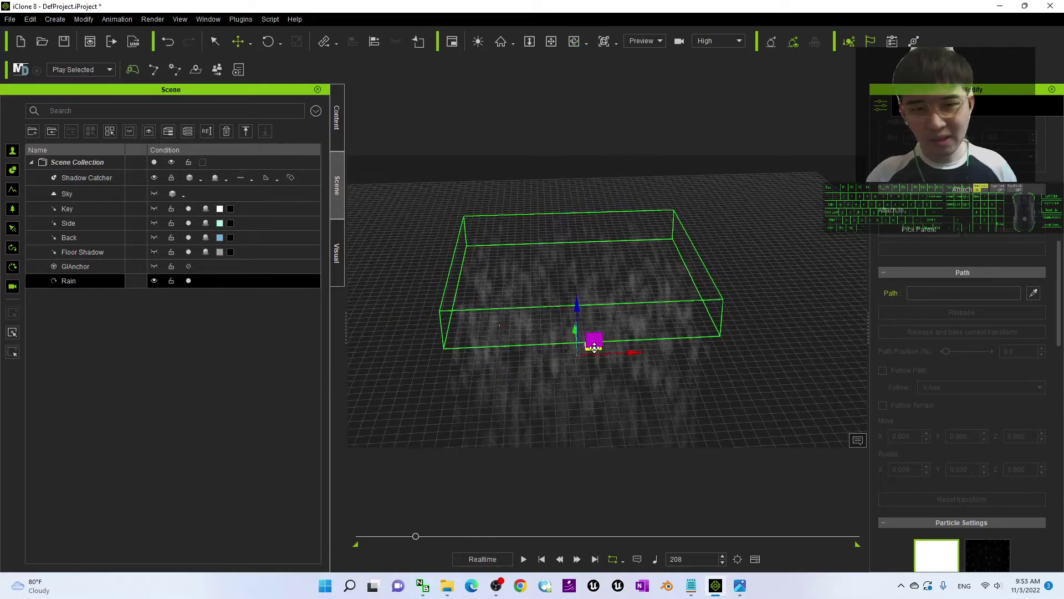
pyautogui.moveTo(592, 351); pyautogui.dragTo(463, 379)
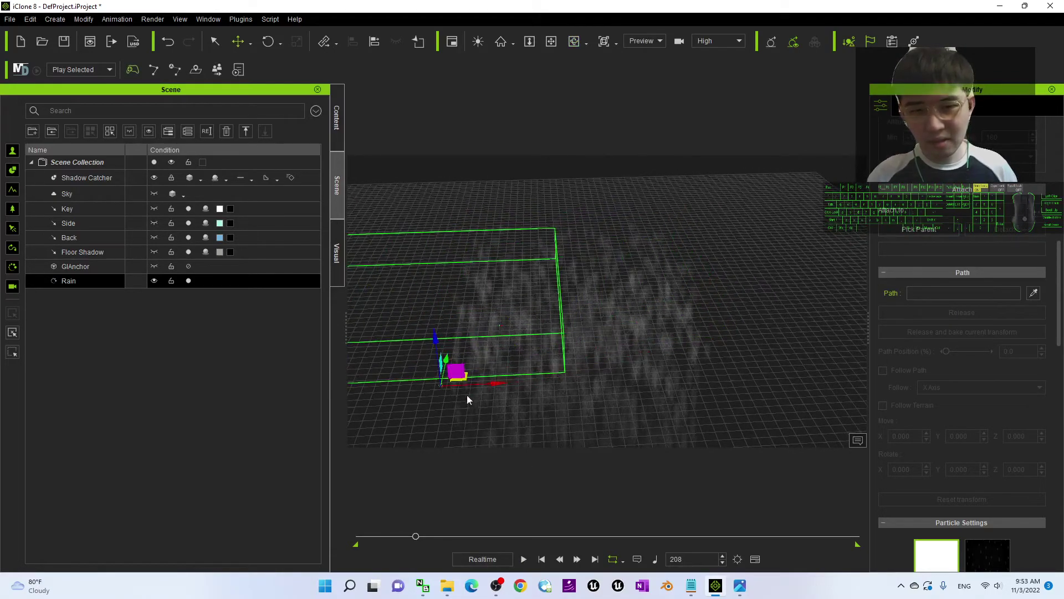
# - Replay the timeline from the start and inspect the moved rain close up and from several viewing angles
pyautogui.click(523, 559)
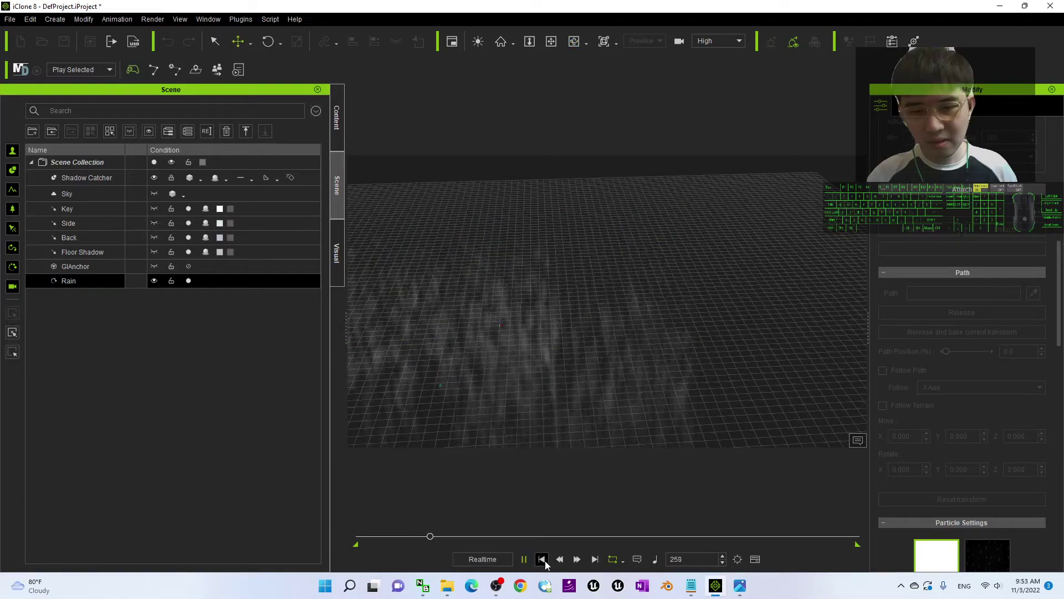
pyautogui.click(541, 559)
pyautogui.click(524, 558)
pyautogui.press('x')
pyautogui.moveTo(589, 370); pyautogui.dragTo(572, 318)
pyautogui.press('c')
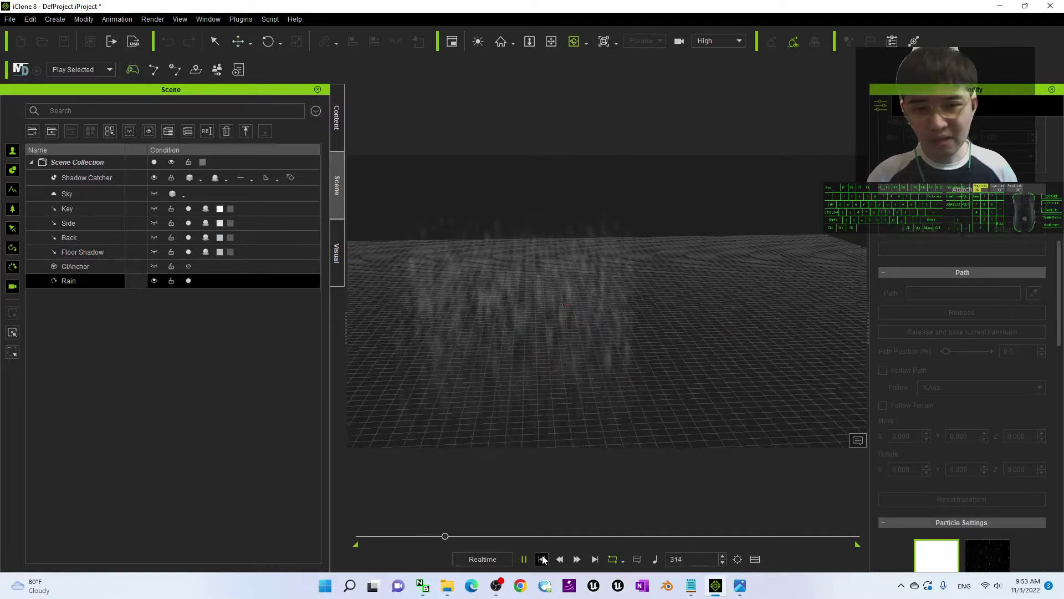
pyautogui.scroll(4, 516, 359)
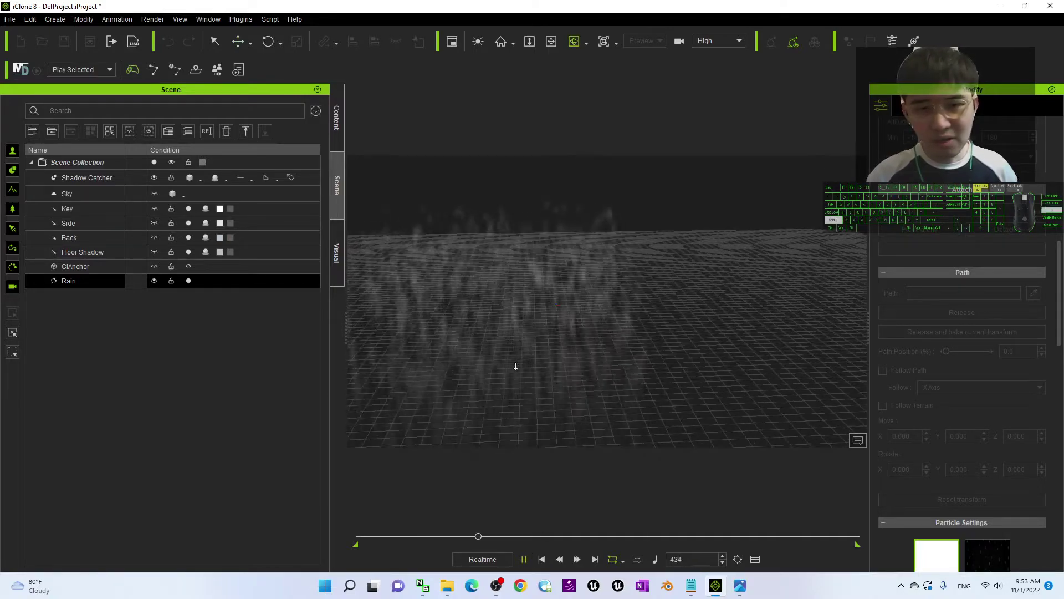
pyautogui.press('x')
pyautogui.moveTo(516, 366); pyautogui.dragTo(616, 321)
pyautogui.press('c')
pyautogui.press('x')
pyautogui.press('x')
pyautogui.press('c')
pyautogui.press('x')
pyautogui.moveTo(616, 320); pyautogui.dragTo(507, 366, button='middle')
pyautogui.keyDown('shift'); pyautogui.scroll(3, 507, 366); pyautogui.keyUp('shift')
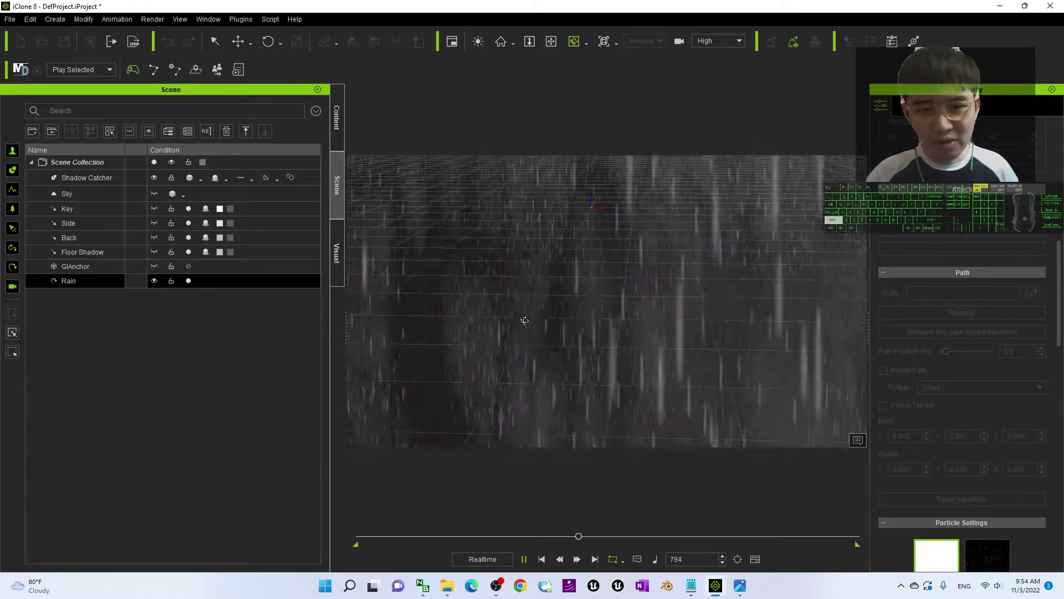
pyautogui.press('x')
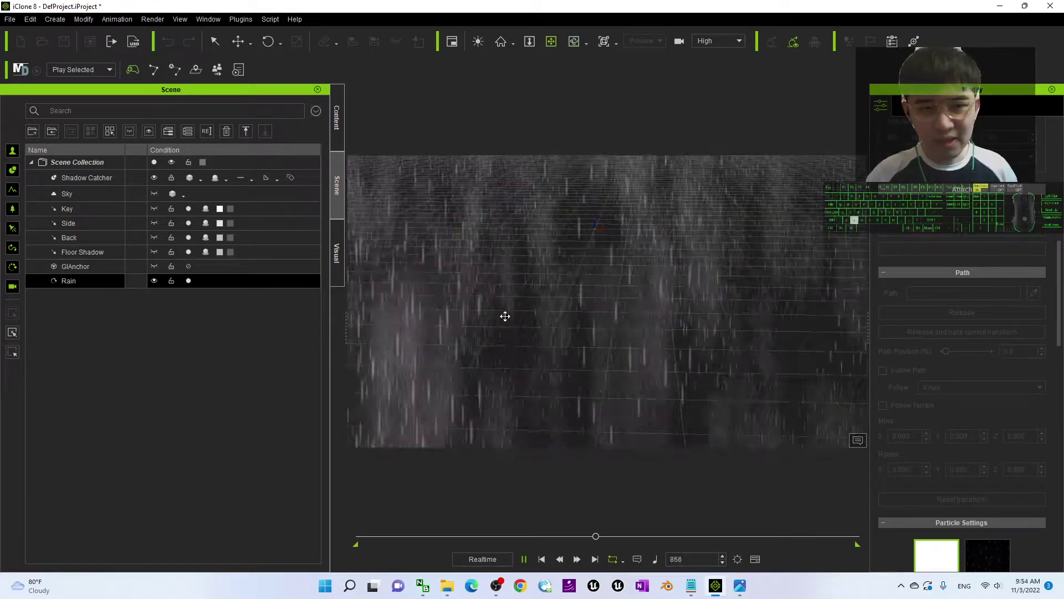
pyautogui.moveTo(505, 316); pyautogui.dragTo(682, 320)
pyautogui.press('c')
pyautogui.press('x')
pyautogui.press('c')
pyautogui.moveTo(682, 320)
pyautogui.mouseDown()
pyautogui.moveTo(680, 328)
pyautogui.moveTo(699, 328)
pyautogui.mouseUp()
# - Try a smaller size for the Rain particle's drops, and settle on a Size Multiplier of 1.58
pyautogui.moveTo(1059, 307); pyautogui.dragTo(1060, 189)
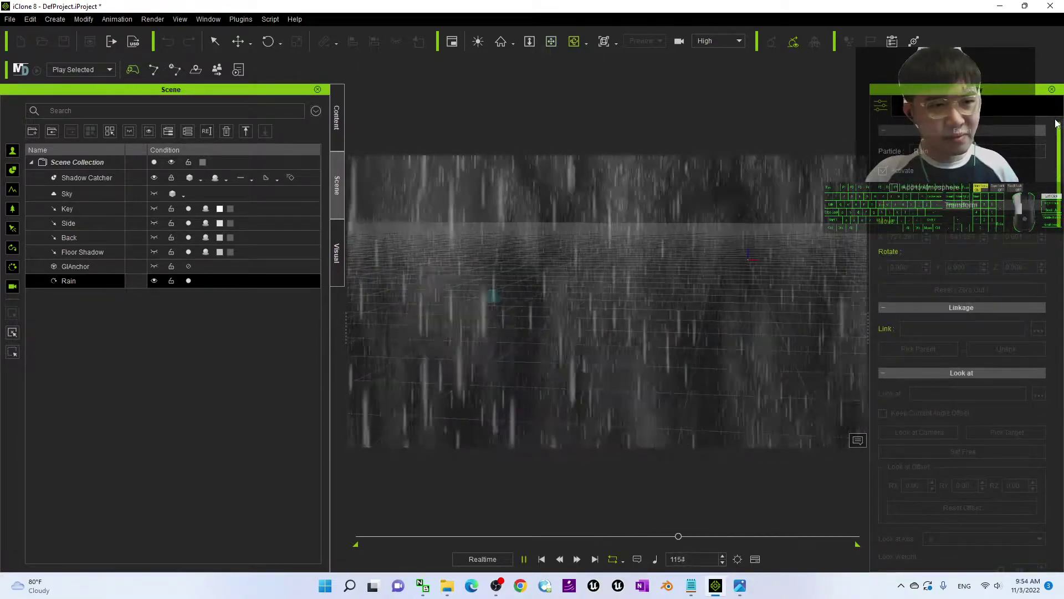
pyautogui.moveTo(1059, 138); pyautogui.dragTo(1059, 230)
pyautogui.scroll(-10, 1059, 232)
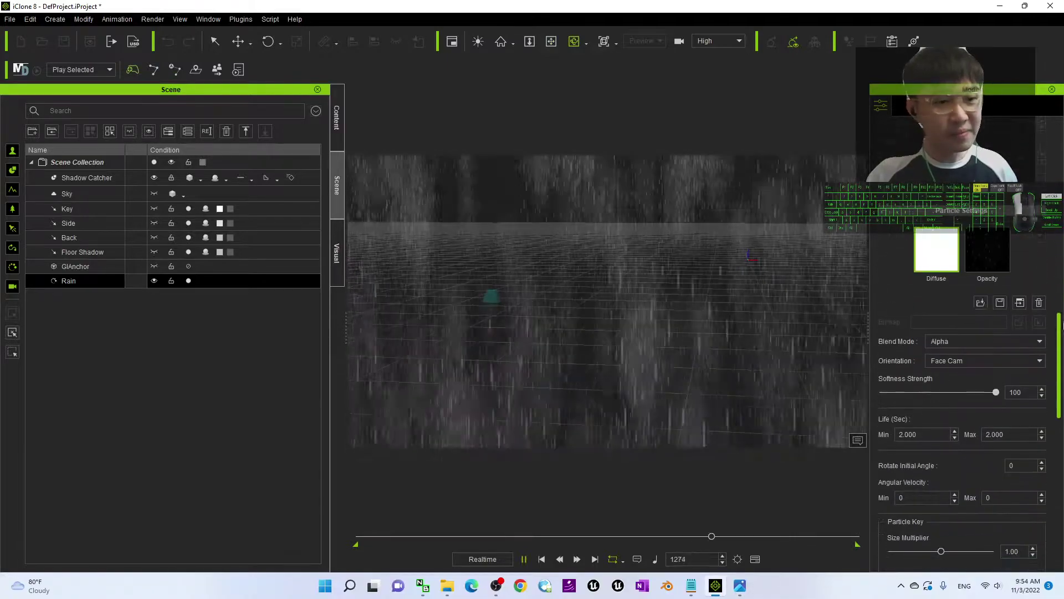
pyautogui.scroll(-5, 1061, 354)
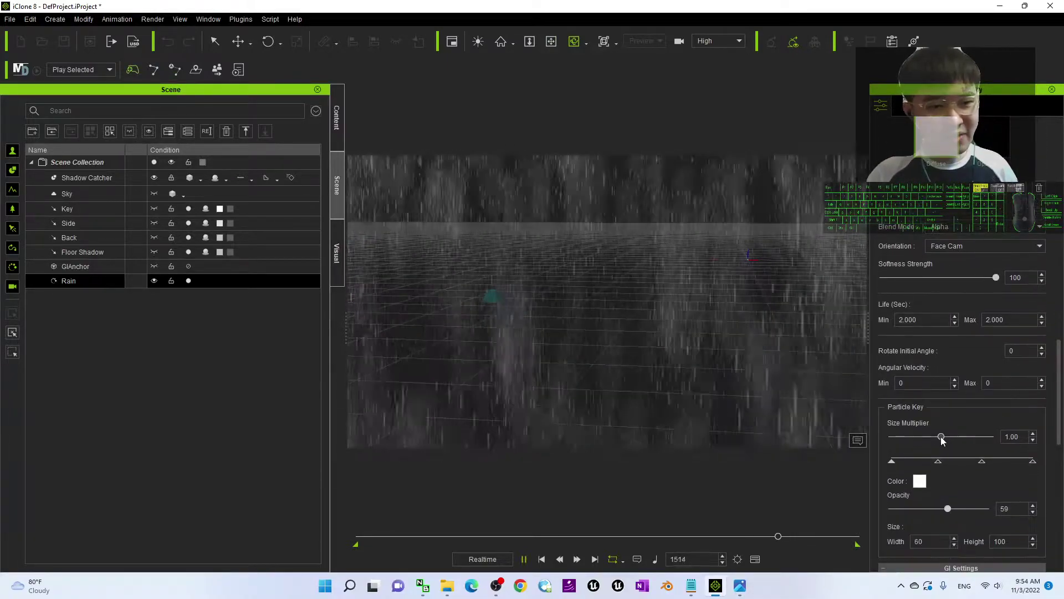
pyautogui.moveTo(941, 437); pyautogui.dragTo(932, 438)
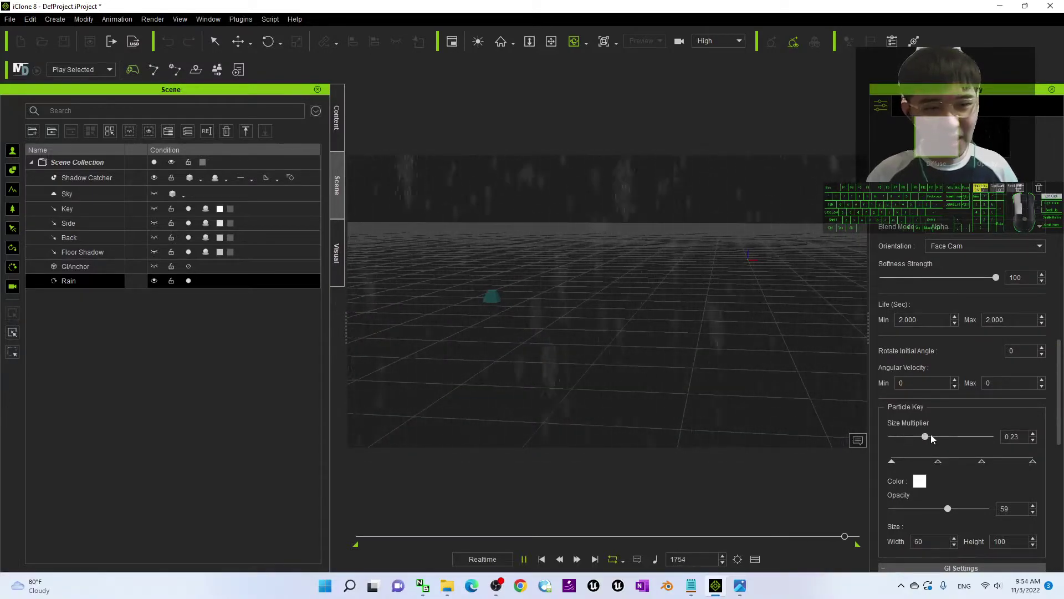
pyautogui.moveTo(936, 438); pyautogui.dragTo(944, 439)
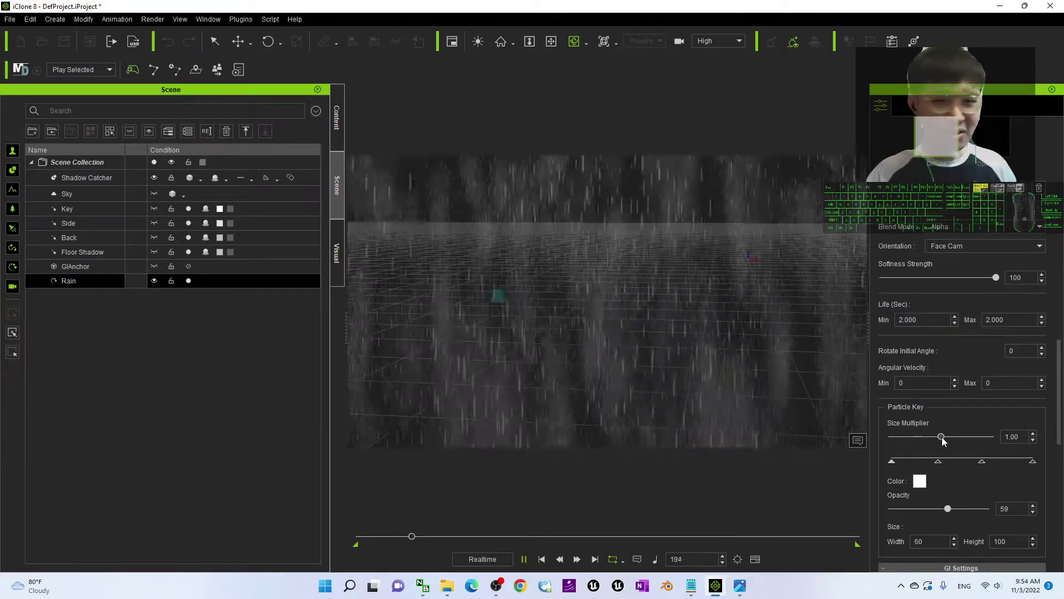
pyautogui.moveTo(943, 441)
pyautogui.mouseDown()
pyautogui.moveTo(956, 441)
pyautogui.moveTo(947, 438)
pyautogui.mouseUp()
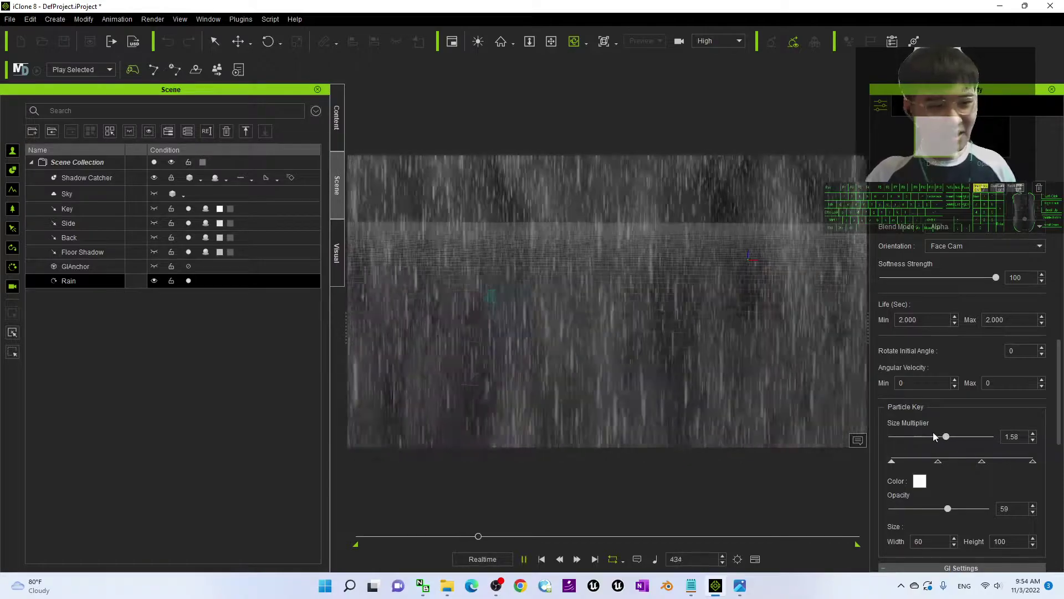
pyautogui.moveTo(720, 269); pyautogui.dragTo(758, 322)
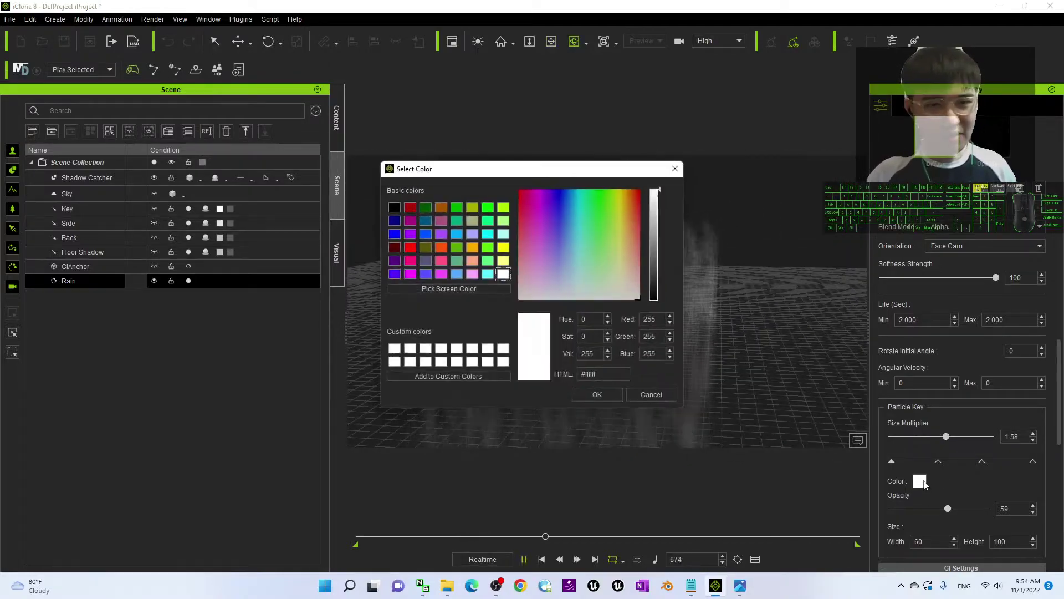
# - Change the Rain particle key's color to magenta (#ff55ff) and inspect the tinted rain from several angles and distances
pyautogui.moveTo(628, 170); pyautogui.dragTo(956, 141)
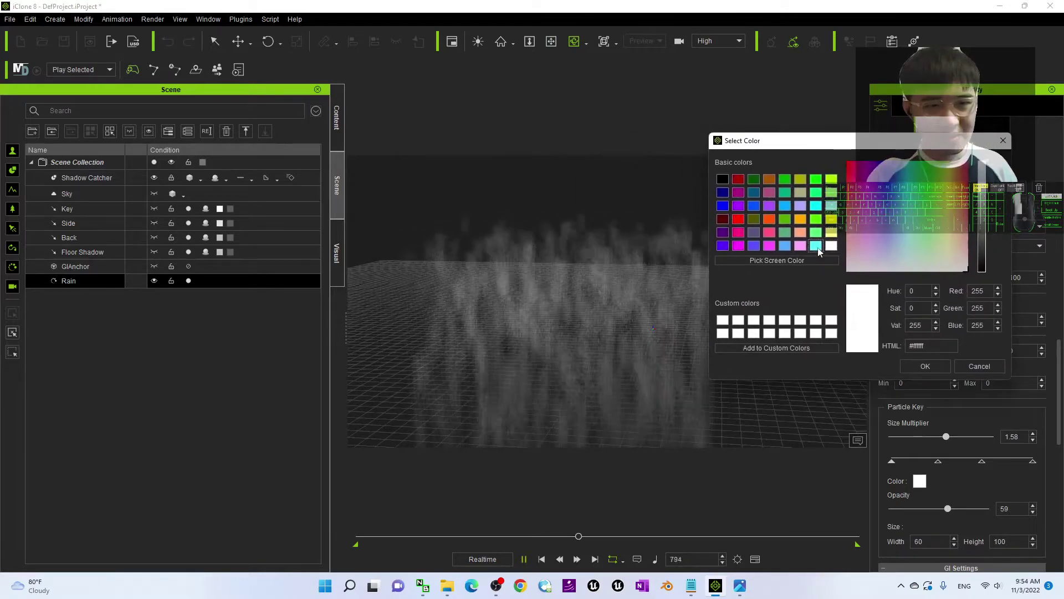
pyautogui.click(816, 246)
pyautogui.click(769, 245)
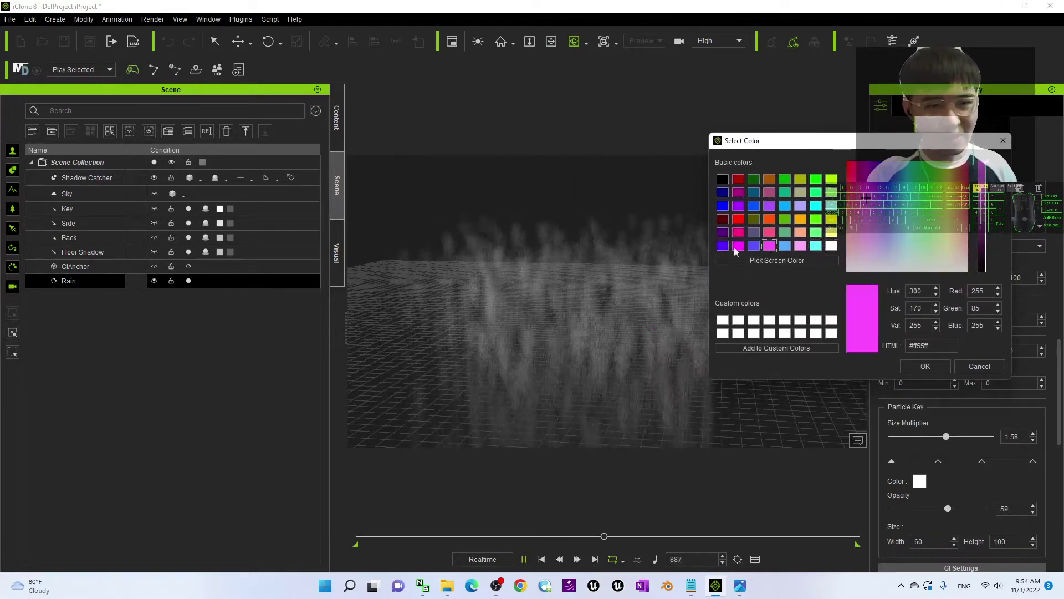
pyautogui.click(914, 369)
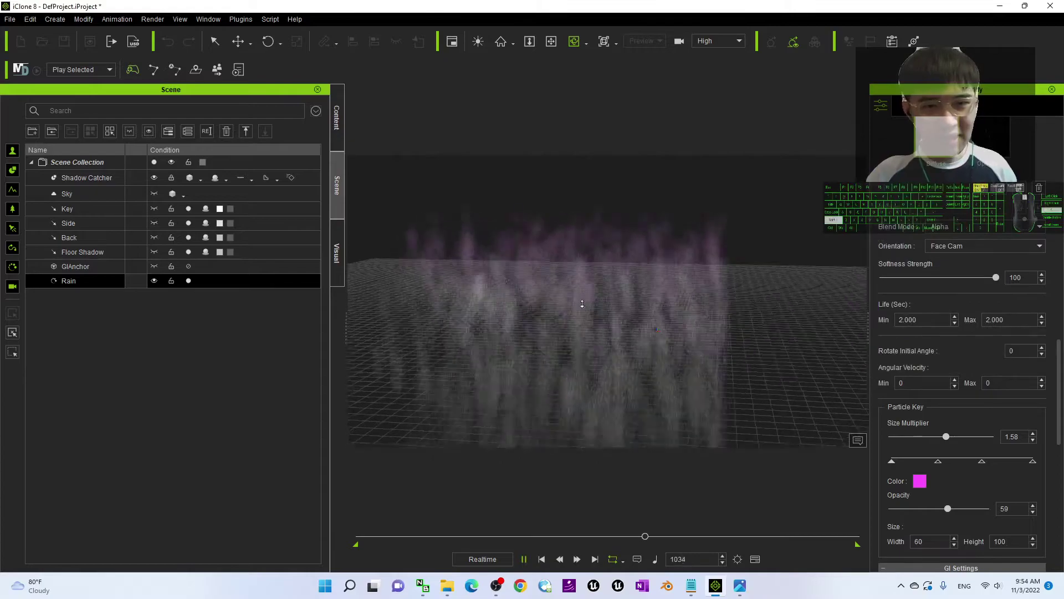
pyautogui.keyDown('shift'); pyautogui.scroll(5, 582, 304); pyautogui.keyUp('shift')
pyautogui.moveTo(594, 314); pyautogui.dragTo(742, 311)
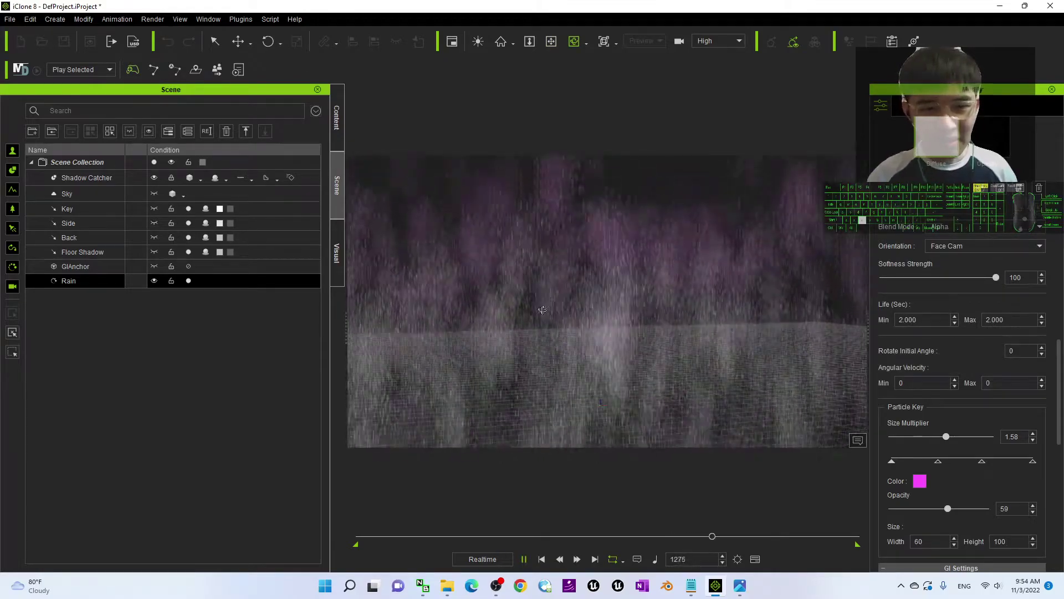
pyautogui.scroll(-5, 658, 327)
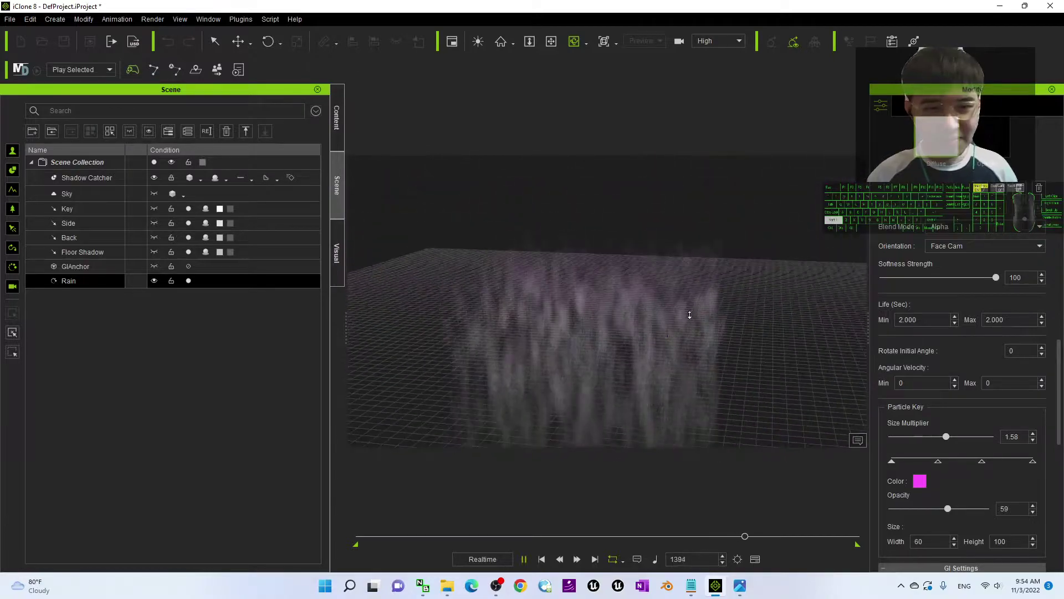
pyautogui.moveTo(690, 316); pyautogui.dragTo(722, 302)
pyautogui.keyDown('shift'); pyautogui.scroll(2, 689, 328); pyautogui.keyUp('shift')
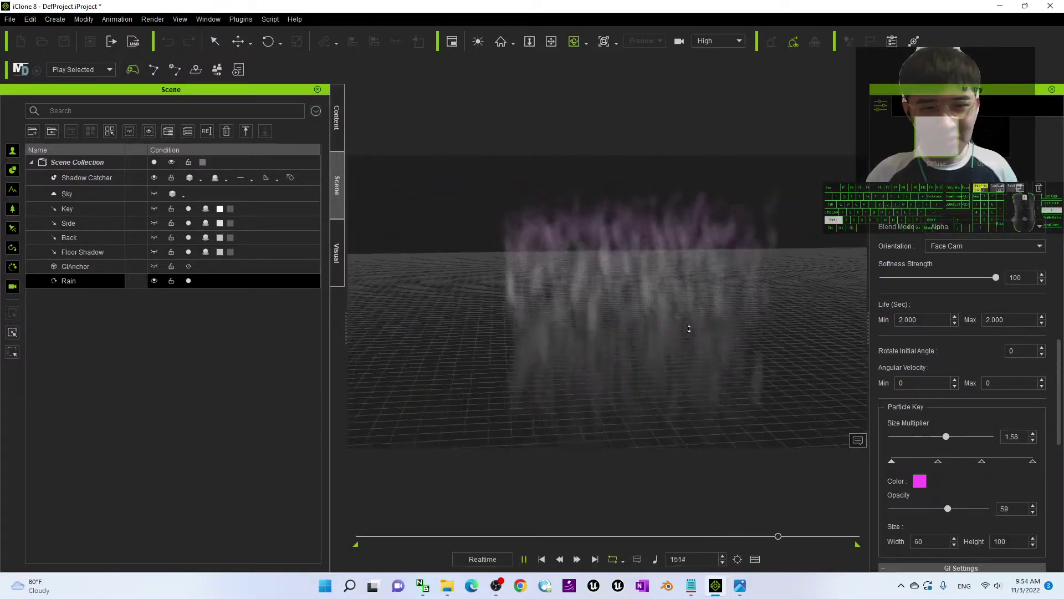
pyautogui.keyDown('shift'); pyautogui.scroll(2, 689, 329); pyautogui.keyUp('shift')
pyautogui.moveTo(727, 321); pyautogui.dragTo(649, 332, button='middle')
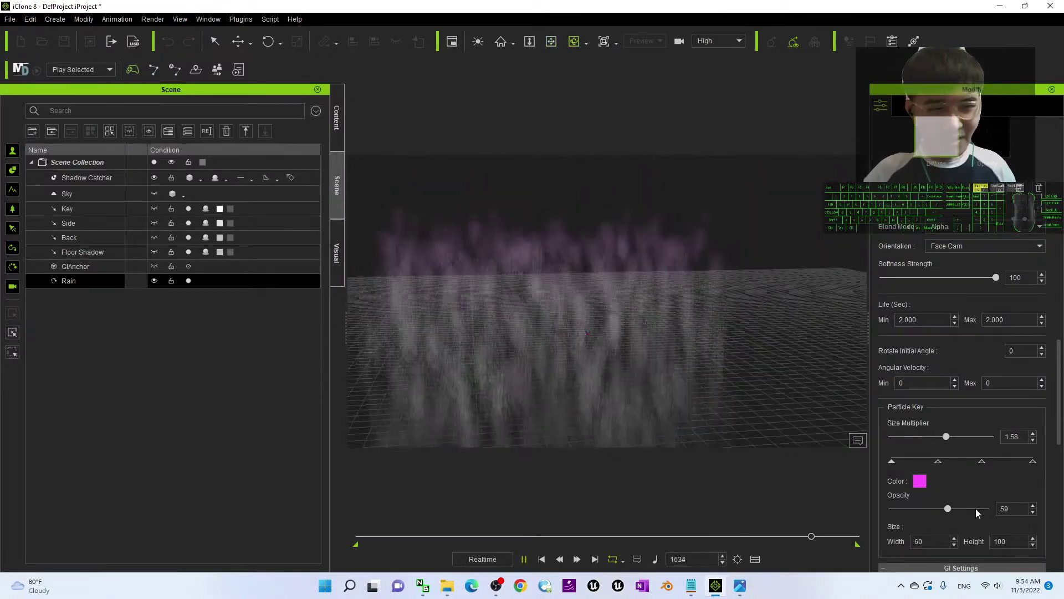
# - Change the Rain particle key's color to light cyan (#55ffff)
pyautogui.click(919, 481)
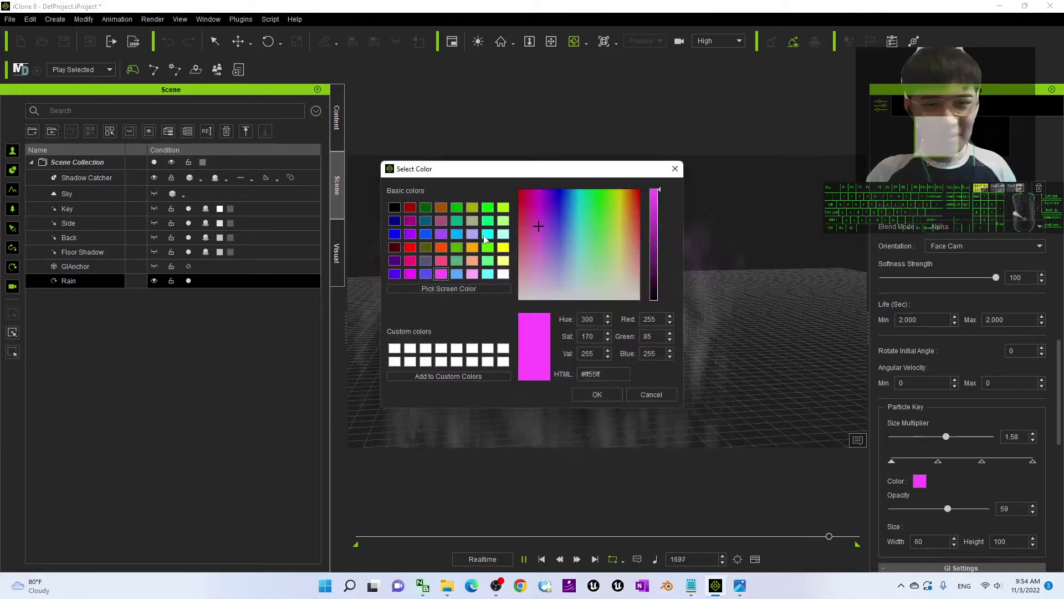
pyautogui.click(488, 274)
pyautogui.click(598, 394)
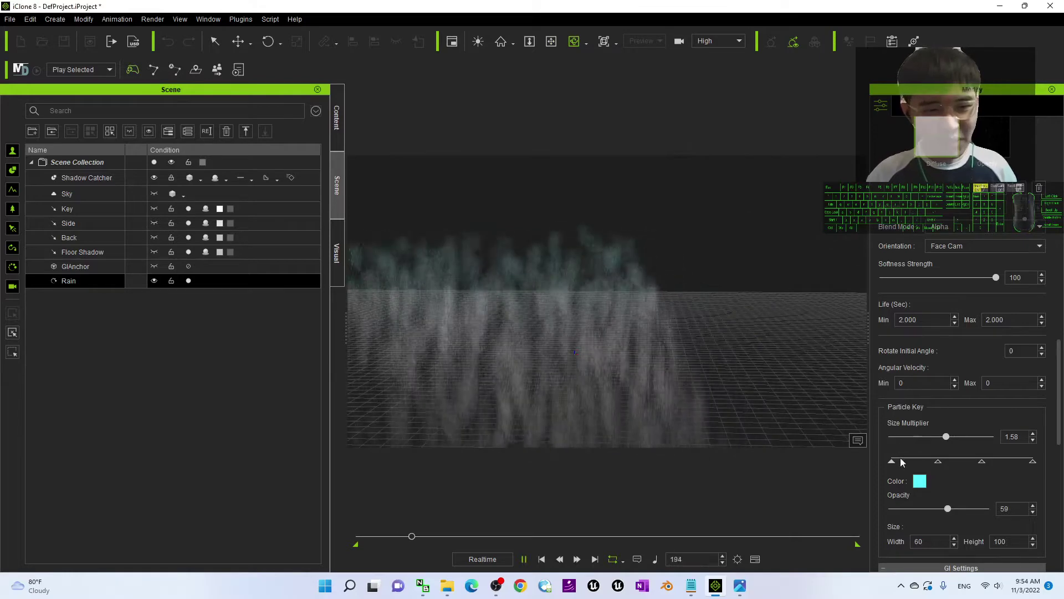
# - Set the Rain particle key's color to white and view the rain from another angle
pyautogui.click(920, 481)
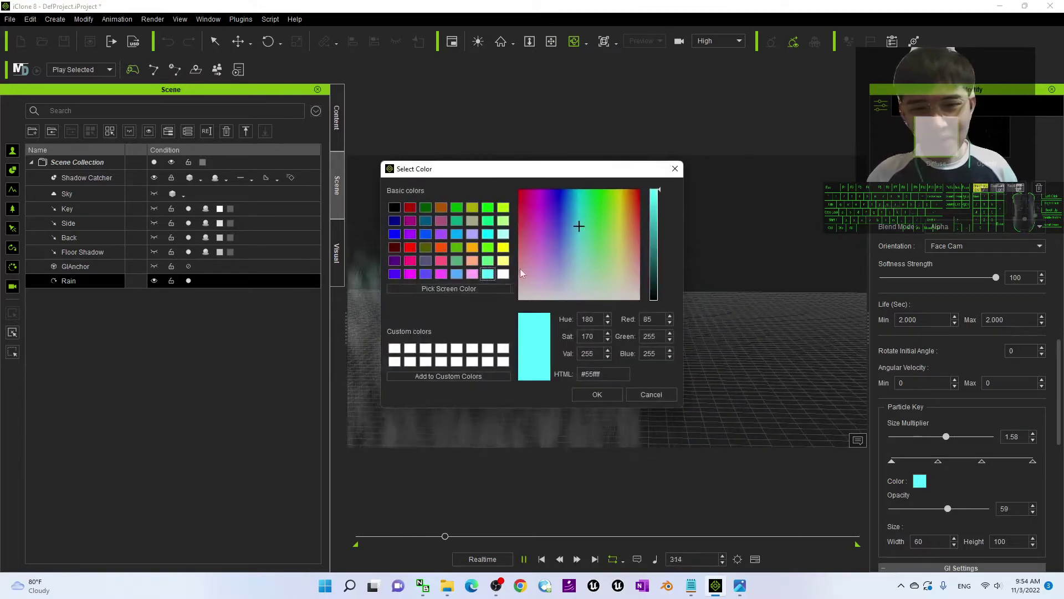
pyautogui.click(503, 273)
pyautogui.click(597, 394)
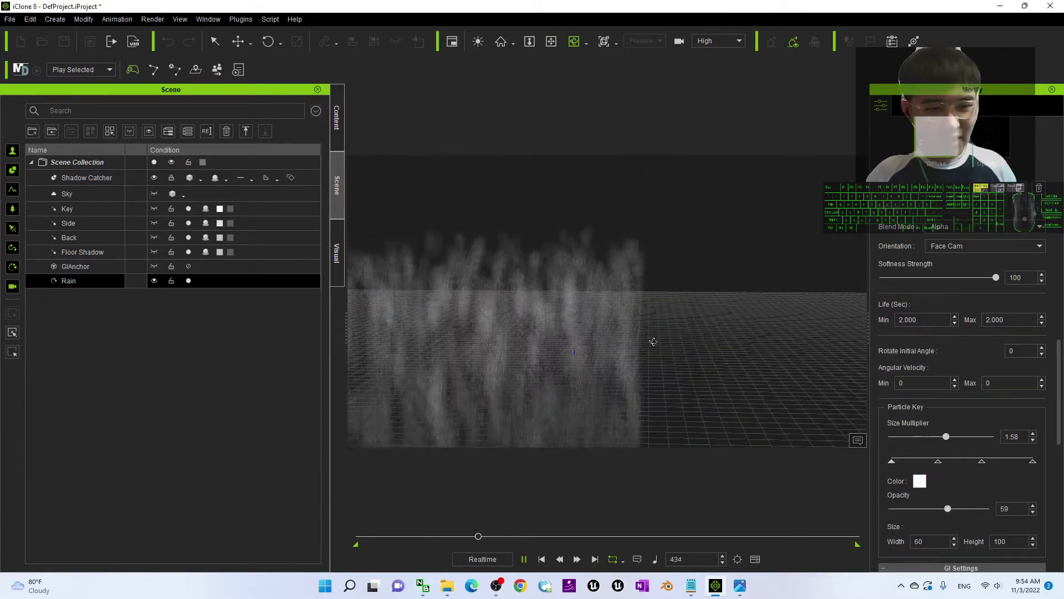
pyautogui.moveTo(552, 354); pyautogui.dragTo(661, 339)
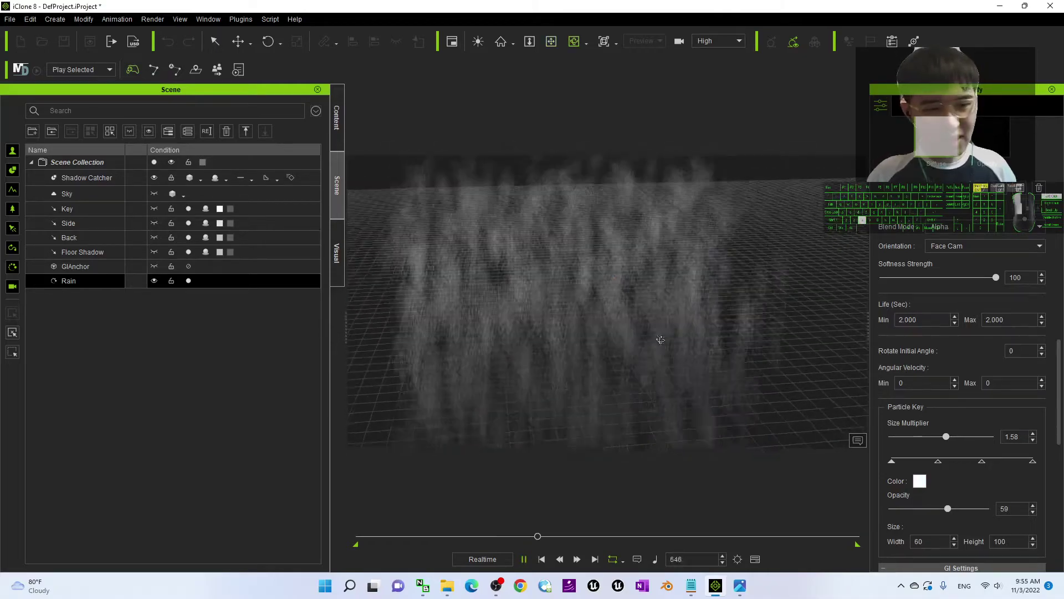
# - Switch to notes.txt in Notepad to read the tutorial summary, and return to iClone 8
pyautogui.click(692, 586)
pyautogui.scroll(15, 315, 323)
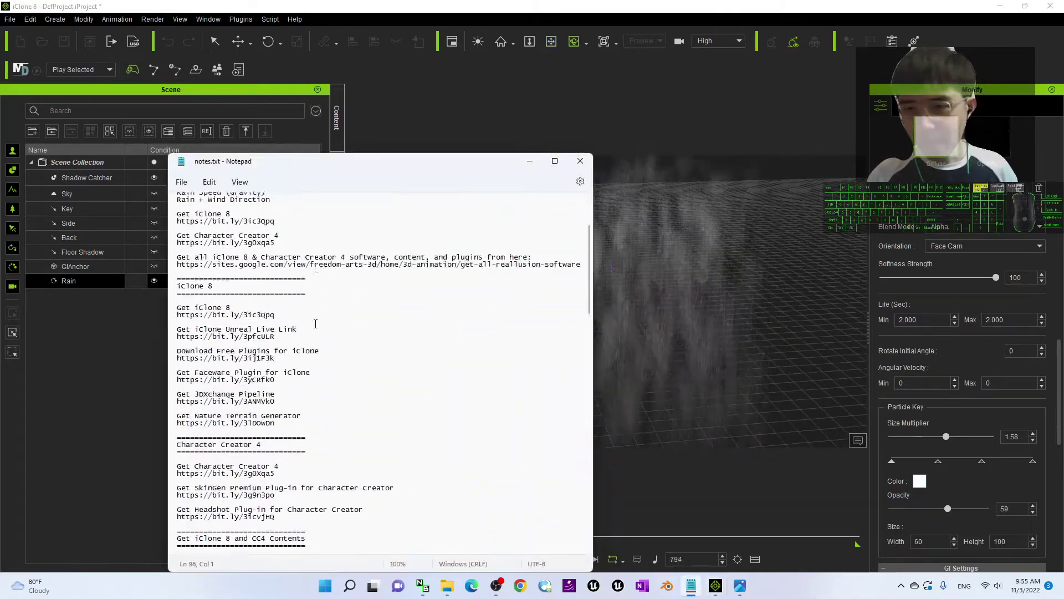
pyautogui.scroll(2, 315, 323)
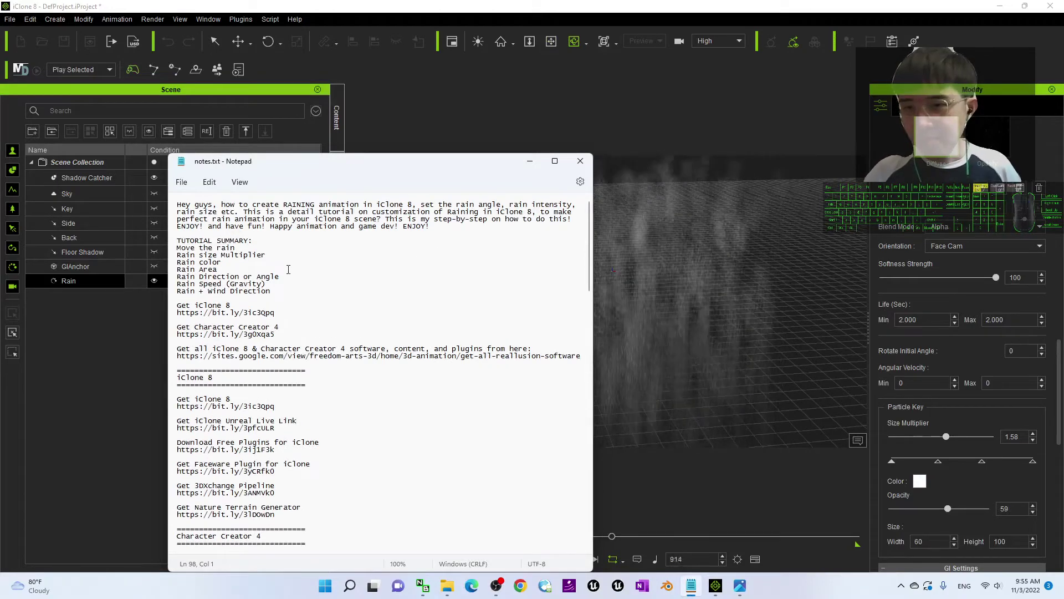
pyautogui.click(792, 408)
# - In the Rain particle's emitter settings, set the Emit Volume Y to 20000
pyautogui.scroll(-3, 962, 360)
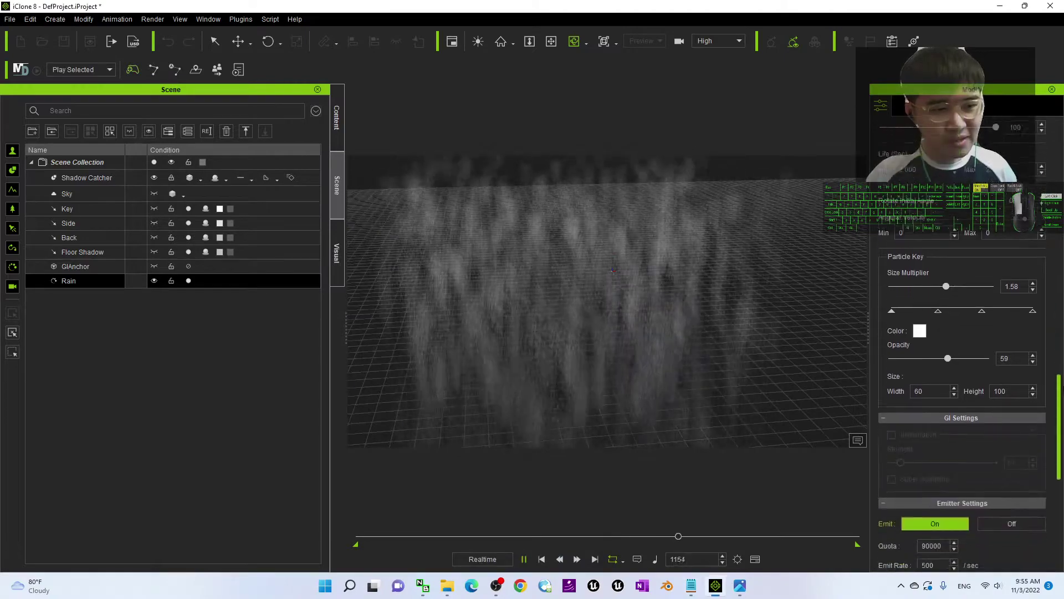
pyautogui.scroll(-5, 926, 340)
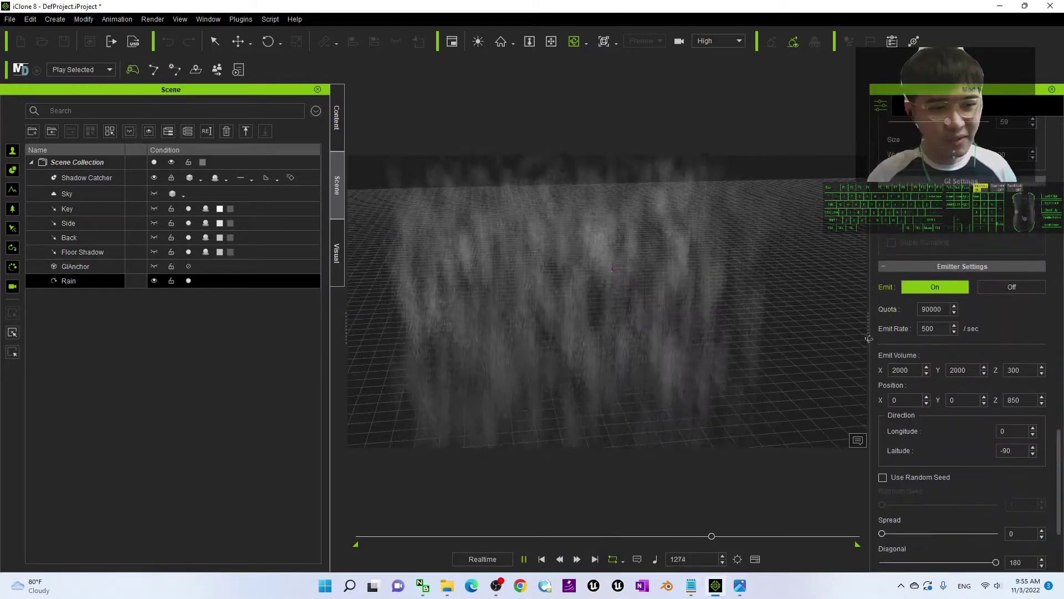
pyautogui.scroll(-5, 613, 286)
pyautogui.moveTo(612, 277); pyautogui.dragTo(628, 294)
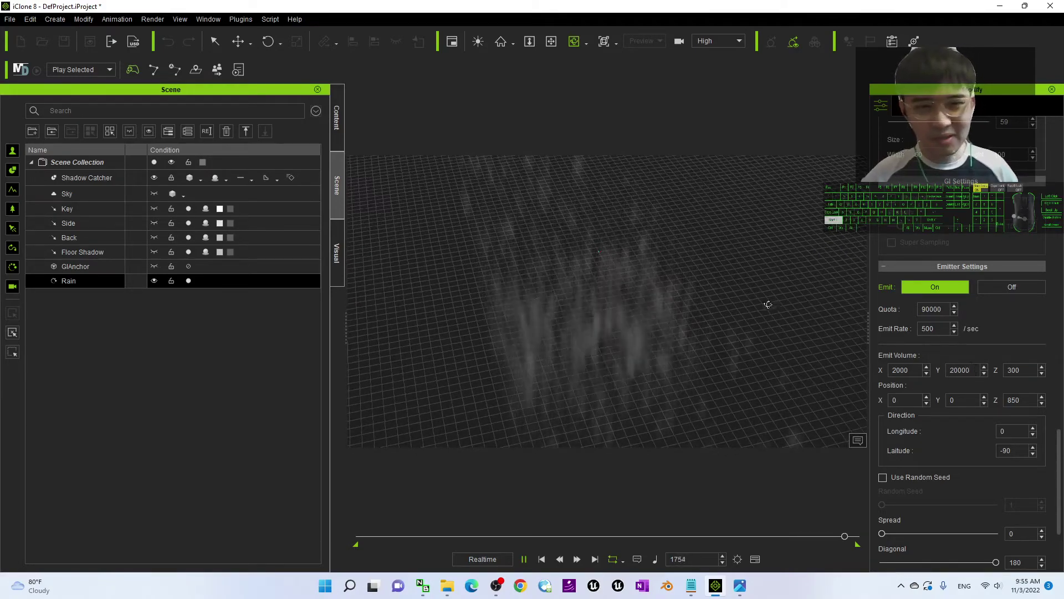
# - Set the Rain emitter's Emit Volume to 5000 in both X and Y and inspect the rain area
pyautogui.moveTo(686, 333); pyautogui.dragTo(670, 285, button='right')
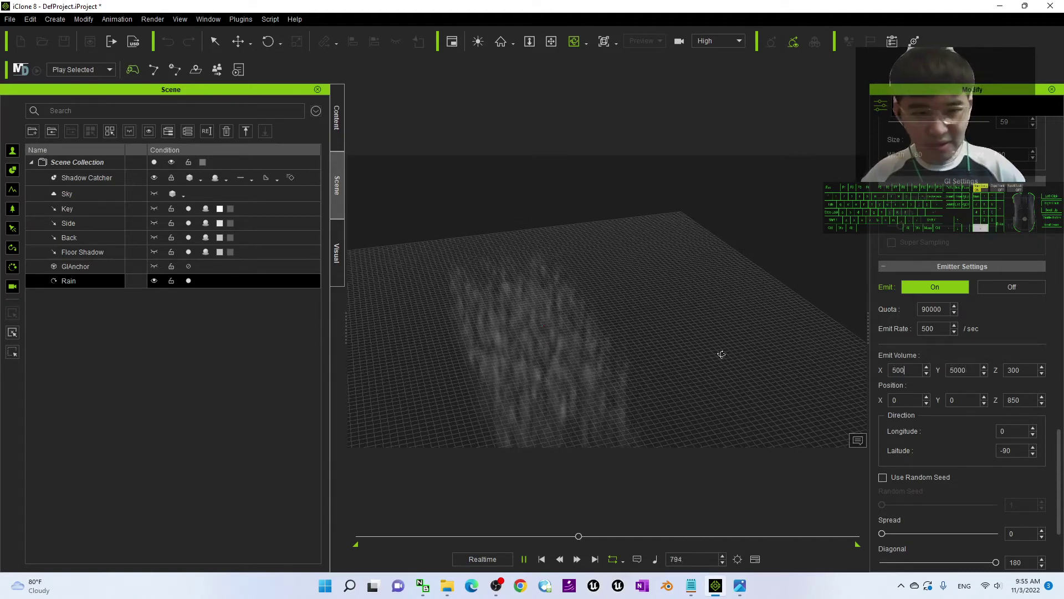
pyautogui.moveTo(609, 327); pyautogui.dragTo(714, 237)
pyautogui.moveTo(714, 237); pyautogui.dragTo(651, 267, button='right')
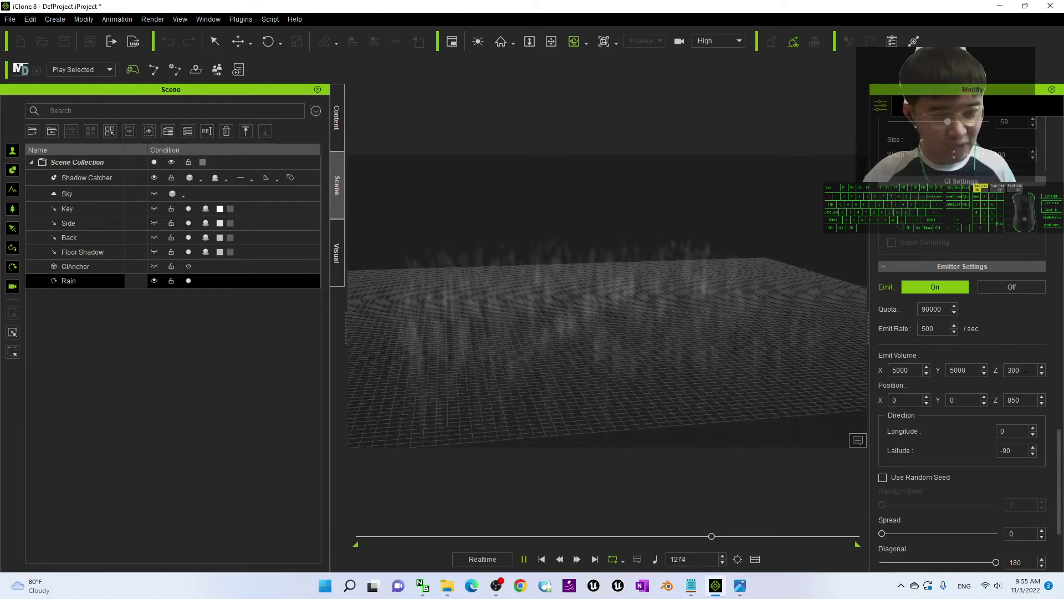
# - Set the Rain emitter's Emit Volume Z to 3000 and inspect the taller rain from several angles and close up
pyautogui.keyDown('shift'); pyautogui.scroll(-1, 705, 247); pyautogui.keyUp('shift')
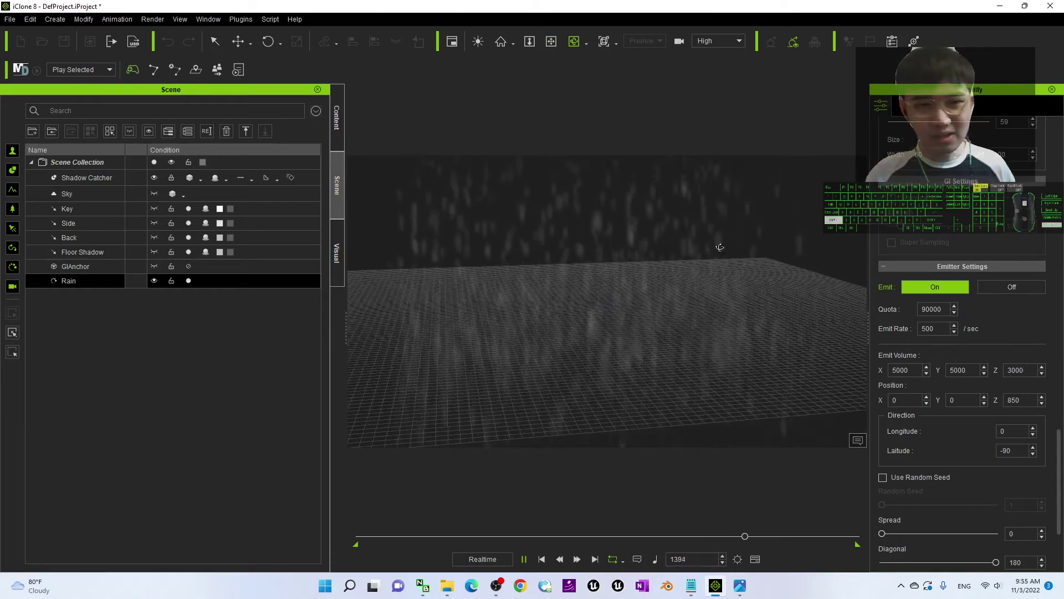
pyautogui.moveTo(701, 281); pyautogui.dragTo(554, 308, button='right')
pyautogui.moveTo(688, 311); pyautogui.dragTo(709, 394, button='right')
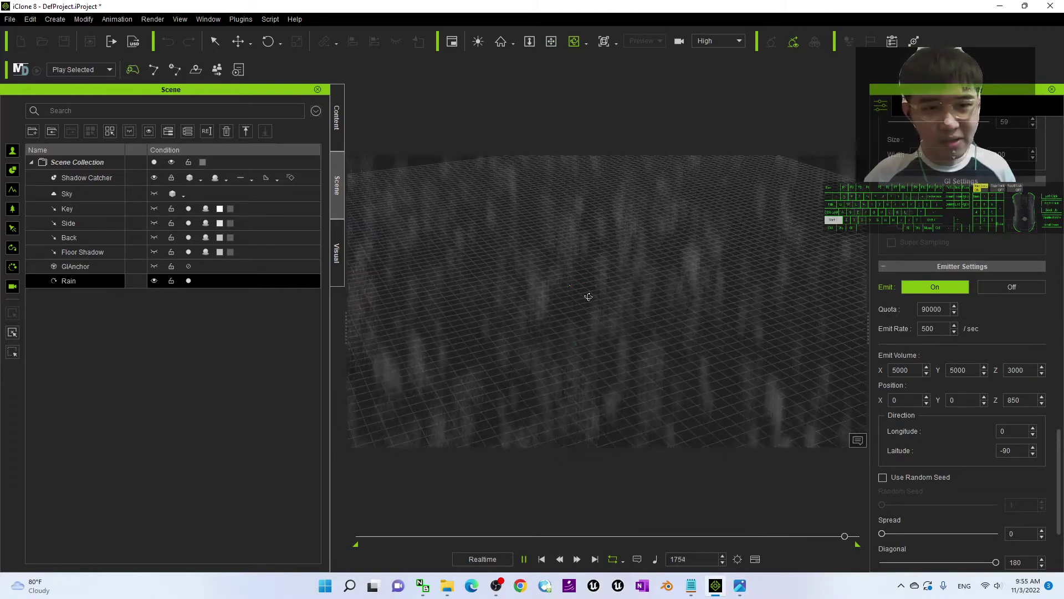
pyautogui.keyDown('shift'); pyautogui.scroll(4, 590, 267); pyautogui.keyUp('shift')
pyautogui.moveTo(589, 262); pyautogui.dragTo(627, 303, button='middle')
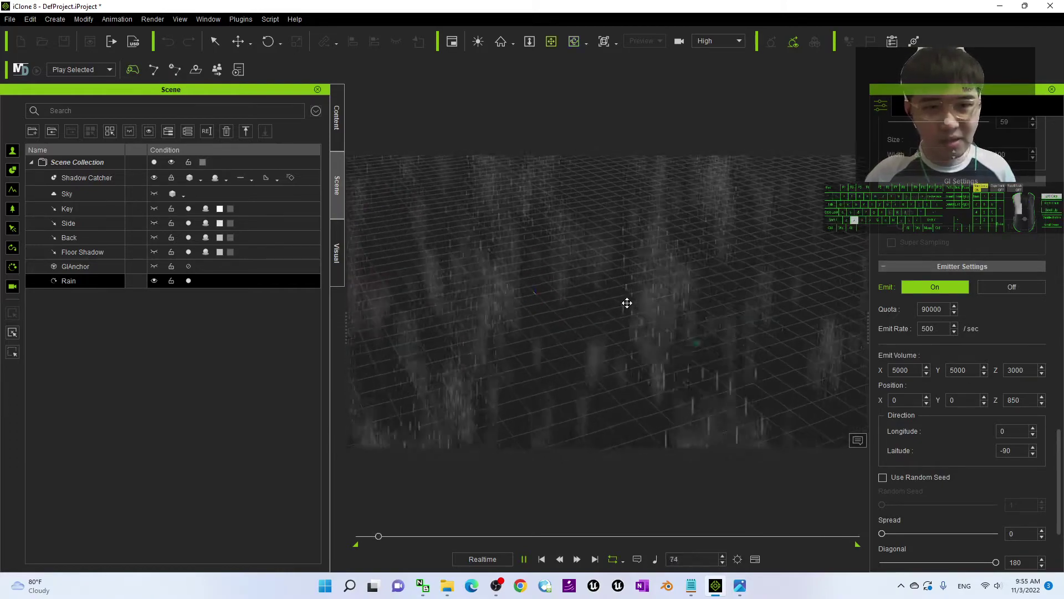
# - Set the Rain emitter's Emit Volume to 300 in Z and 3000 in Y
pyautogui.moveTo(1028, 371); pyautogui.dragTo(936, 353)
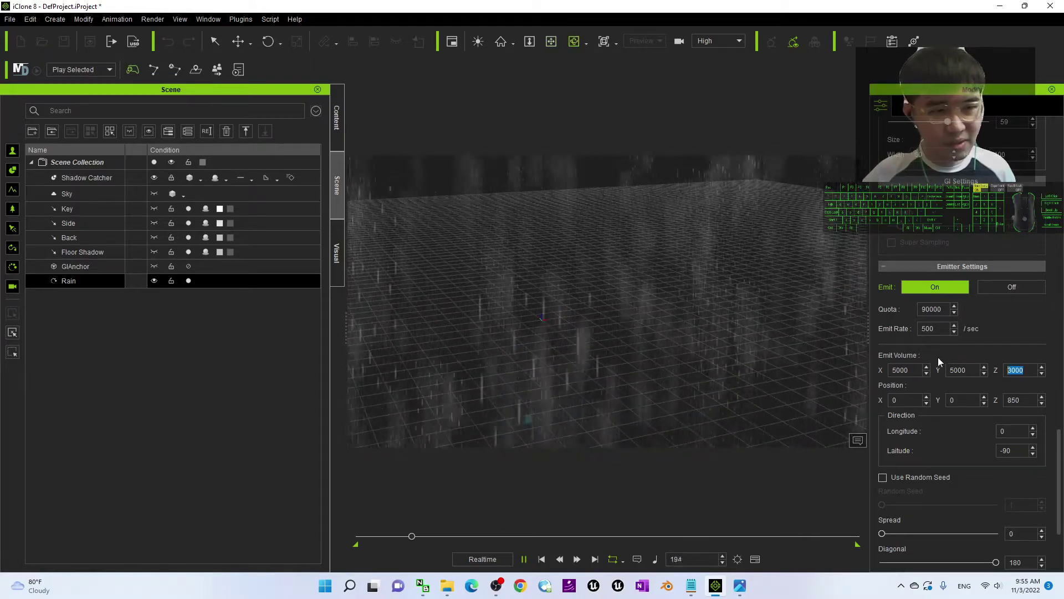
pyautogui.write('300')
pyautogui.press('Return')
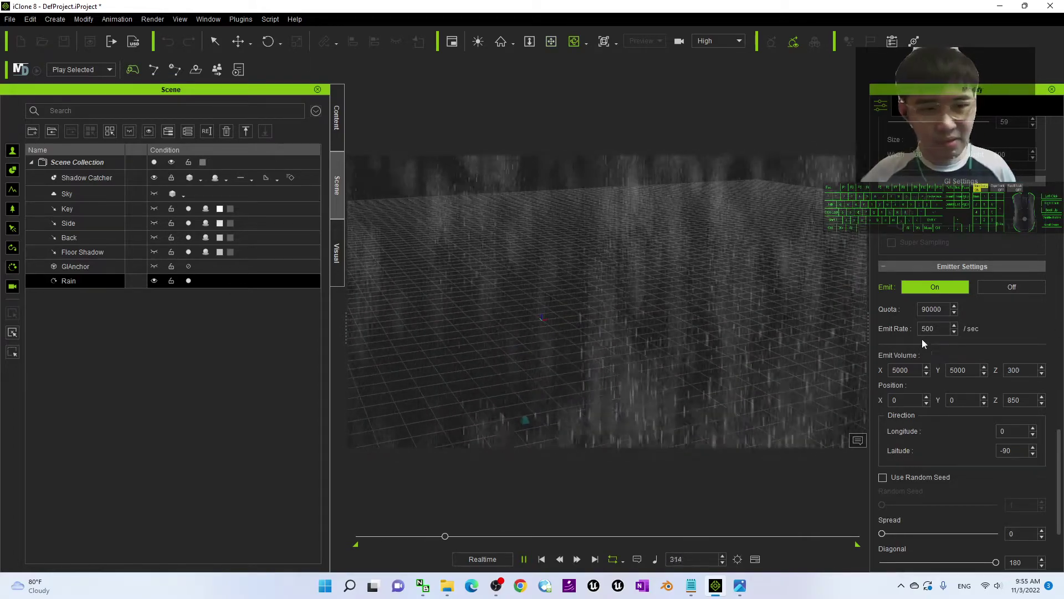
pyautogui.write('3000')
pyautogui.press('Return')
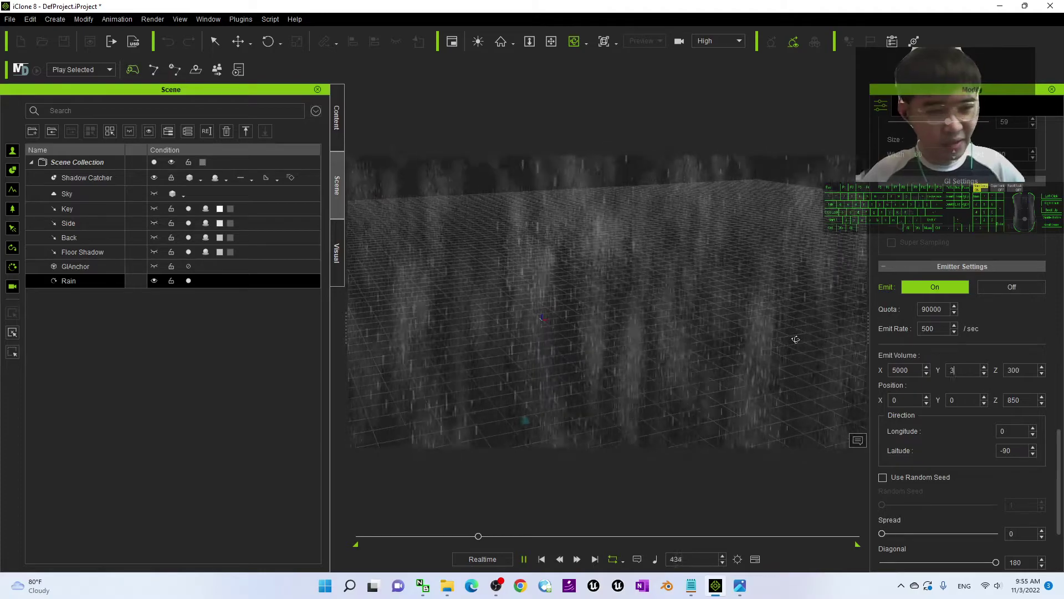
# - Set the Rain emitter's Emit Volume X to 300 and inspect the narrowed rain from above
pyautogui.doubleClick(903, 370)
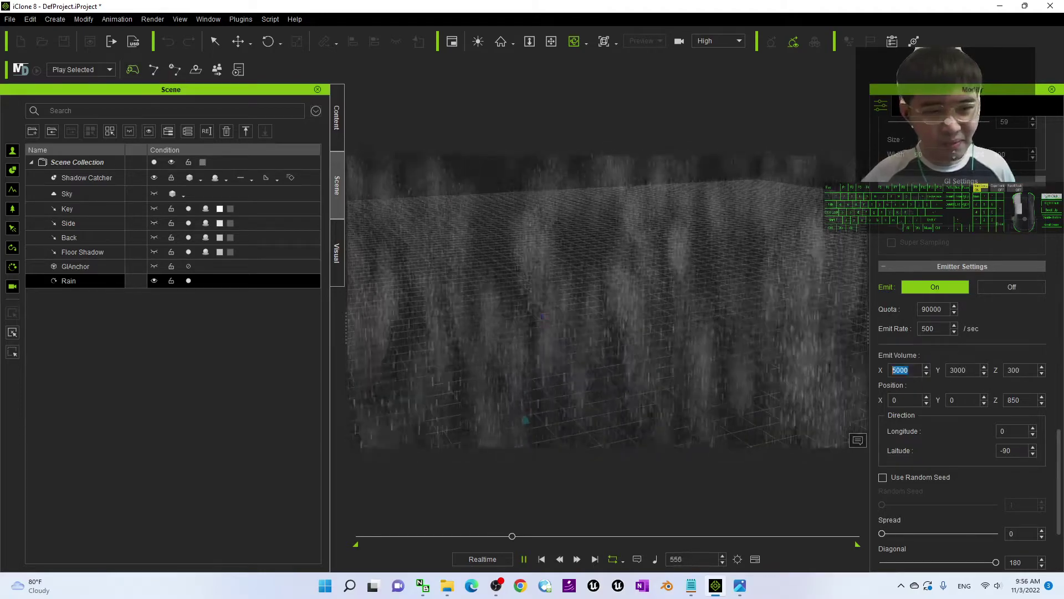
pyautogui.write('300')
pyautogui.press('Return')
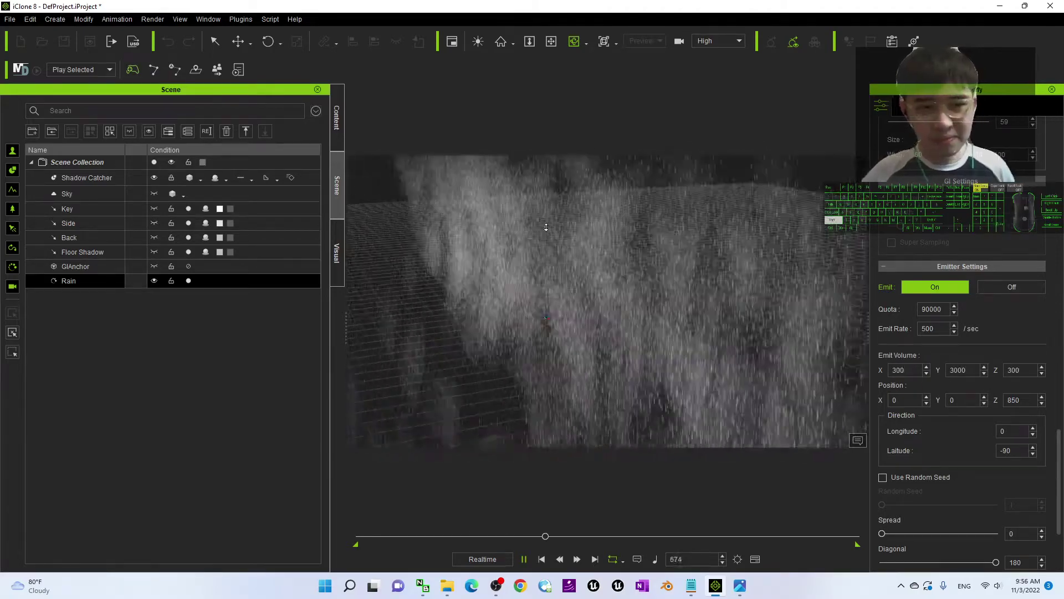
pyautogui.moveTo(612, 274); pyautogui.dragTo(530, 381, button='right')
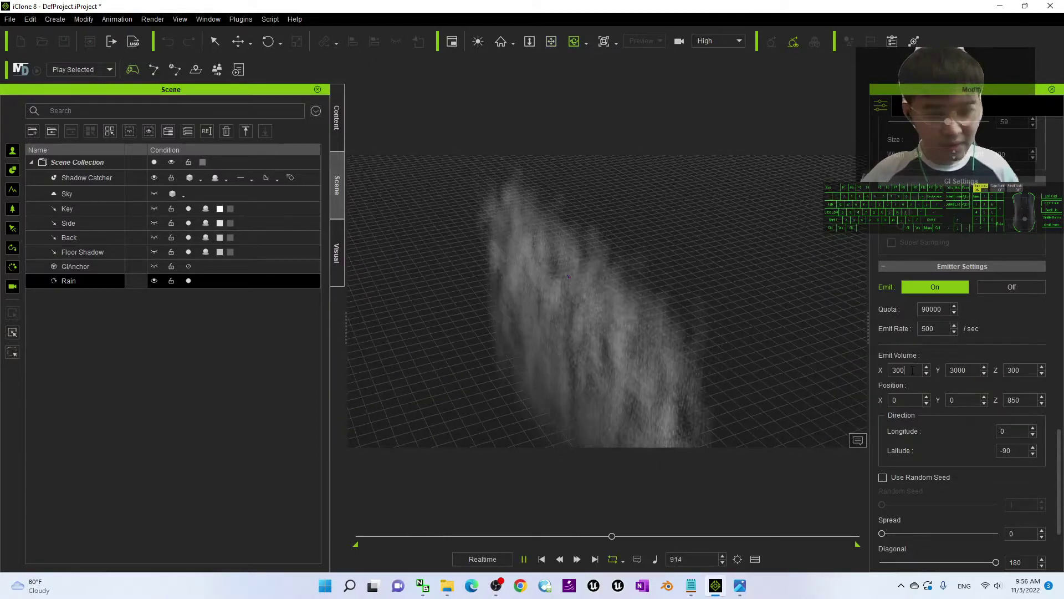
# - Set the Rain emitter's Emit Volume X to 3000 and inspect the widened rain from above and close up
pyautogui.press('Return')
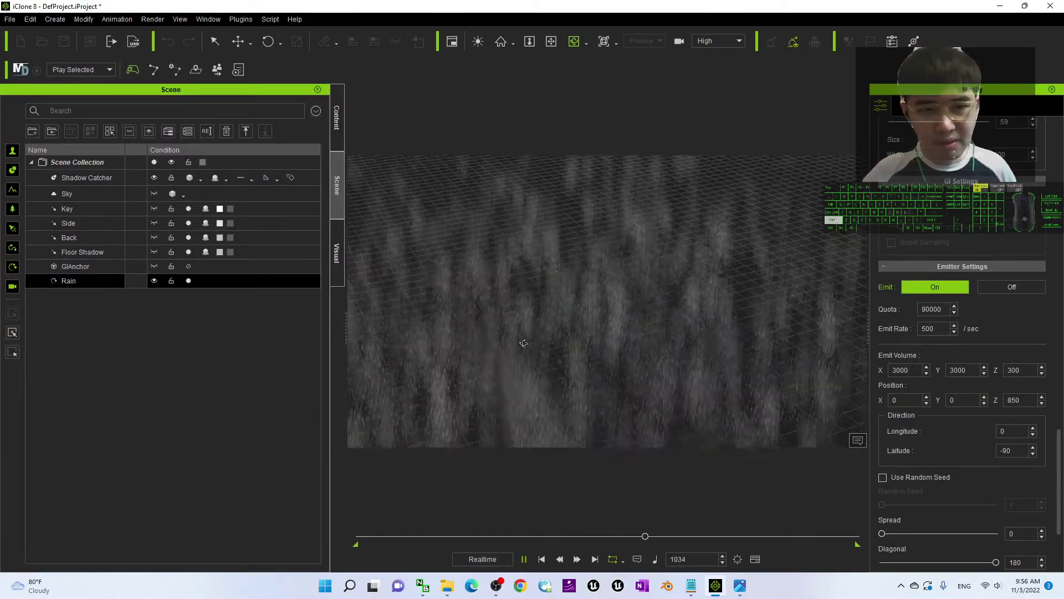
pyautogui.moveTo(536, 354); pyautogui.dragTo(670, 307, button='right')
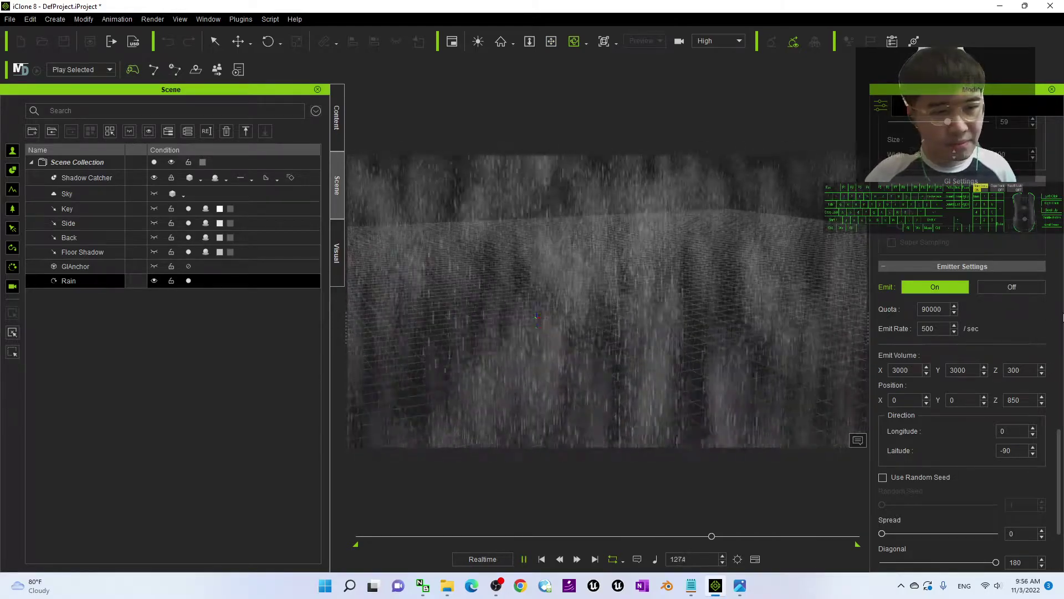
pyautogui.scroll(2, 1060, 408)
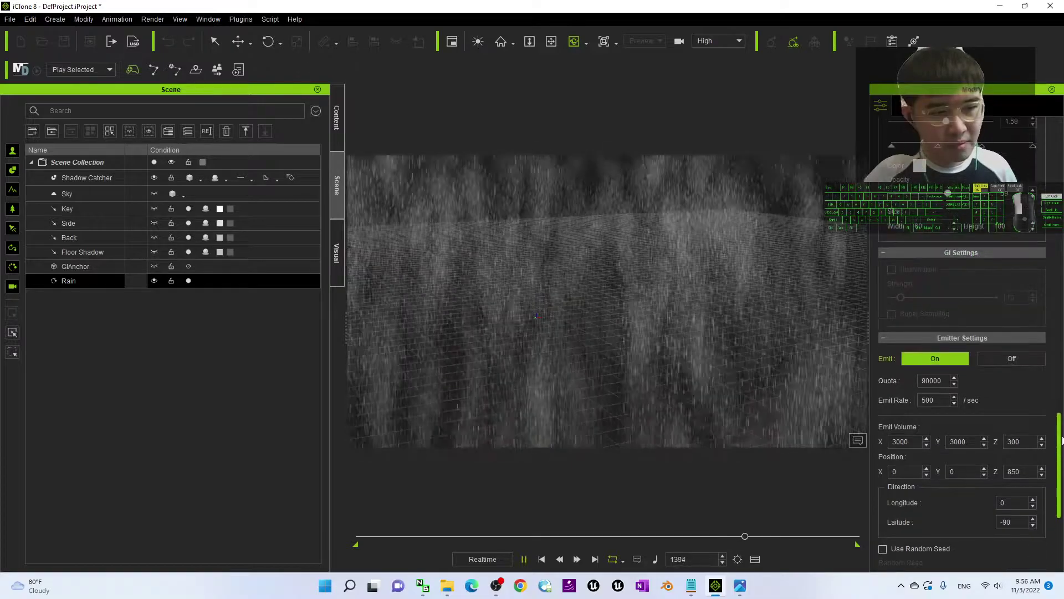
pyautogui.scroll(-9, 1062, 487)
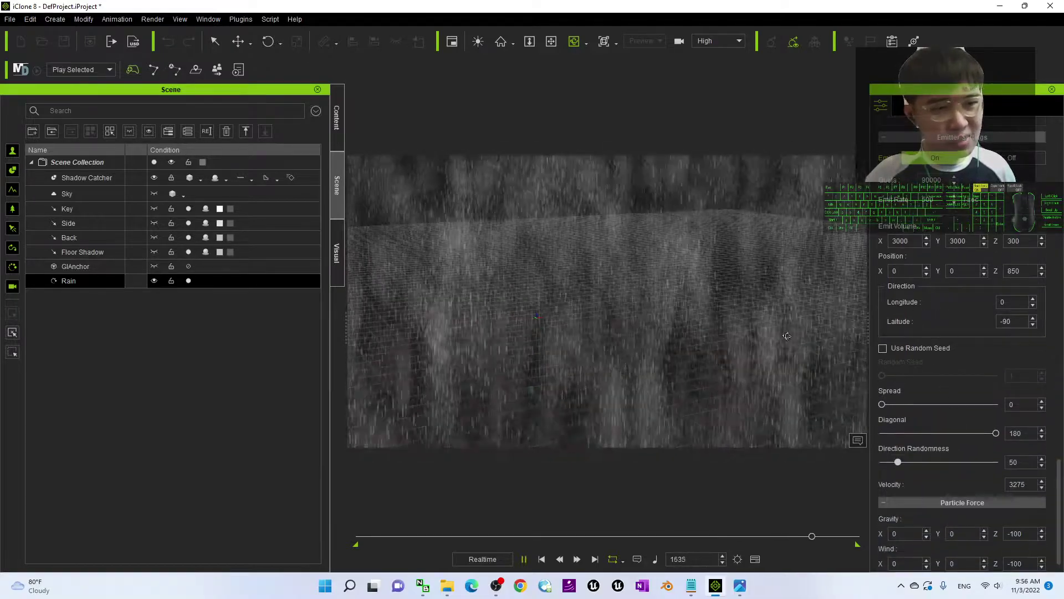
# - Set the Rain emitter's Direction Latitude to -30 and inspect the slanted rain up close
pyautogui.moveTo(708, 300); pyautogui.dragTo(821, 301)
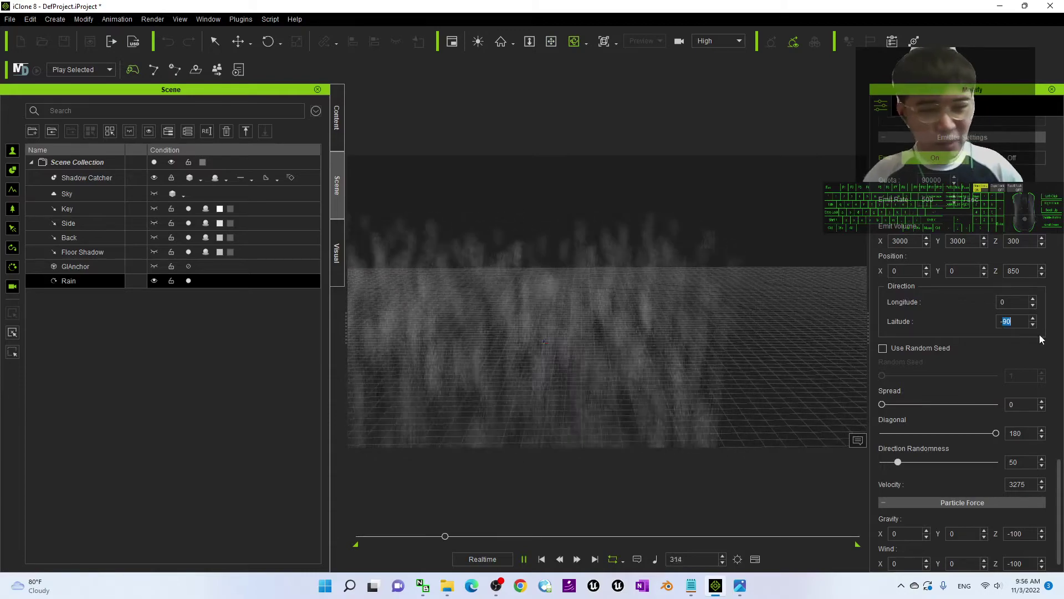
pyautogui.write('-30')
pyautogui.press('Return')
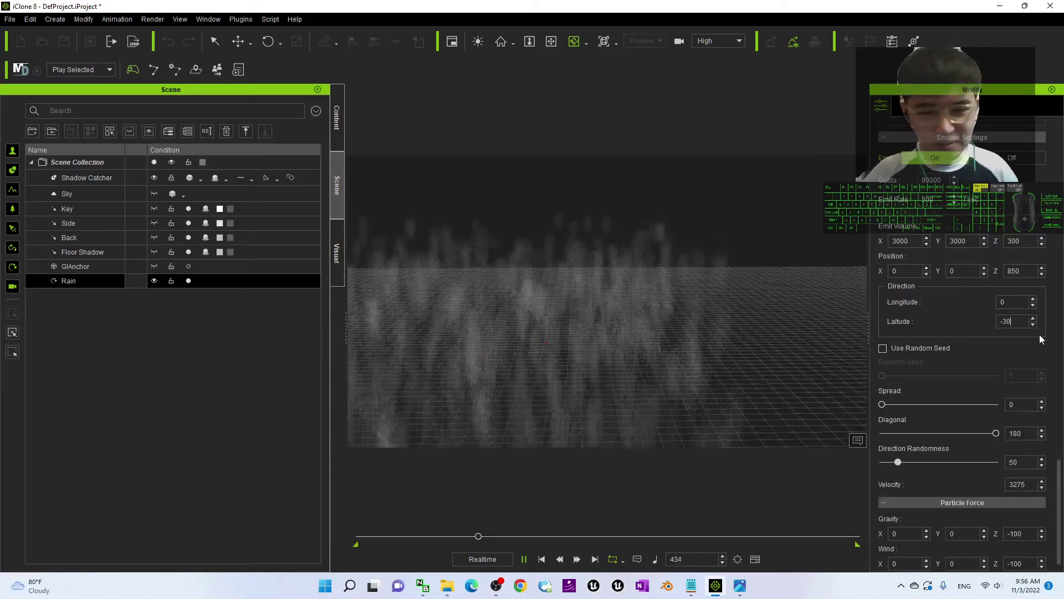
pyautogui.moveTo(693, 314)
pyautogui.mouseDown()
pyautogui.moveTo(630, 347)
pyautogui.moveTo(726, 339)
pyautogui.moveTo(818, 306)
pyautogui.moveTo(672, 309)
pyautogui.mouseUp()
pyautogui.keyDown('shift'); pyautogui.scroll(5, 616, 296); pyautogui.keyUp('shift')
pyautogui.keyDown('shift'); pyautogui.scroll(3, 615, 296); pyautogui.keyUp('shift')
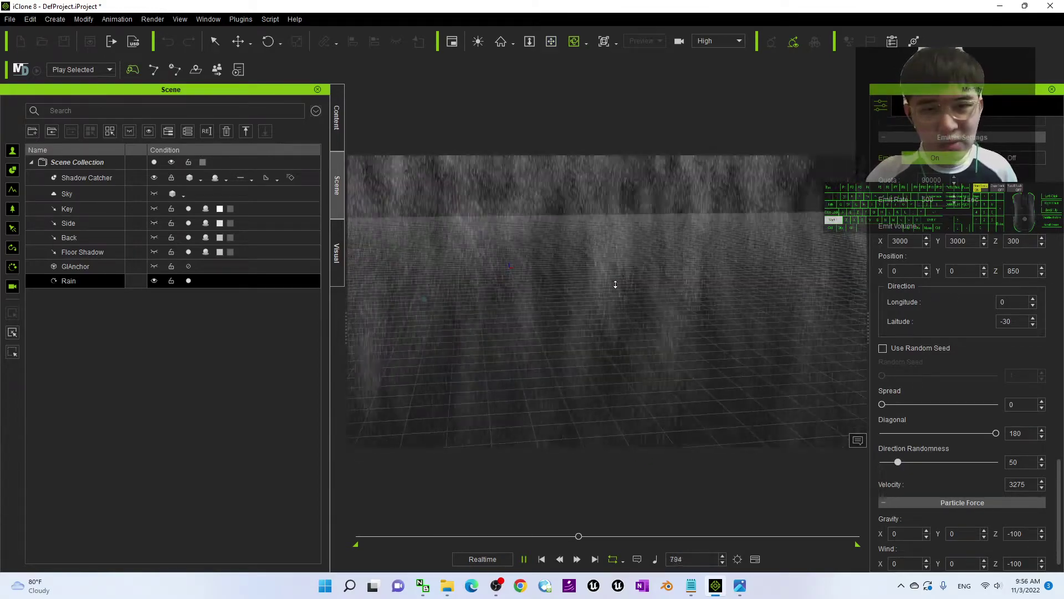
# - Try a Direction Latitude of 0 on the Rain emitter, and return it to -90 for rain falling straight down
pyautogui.doubleClick(1006, 322)
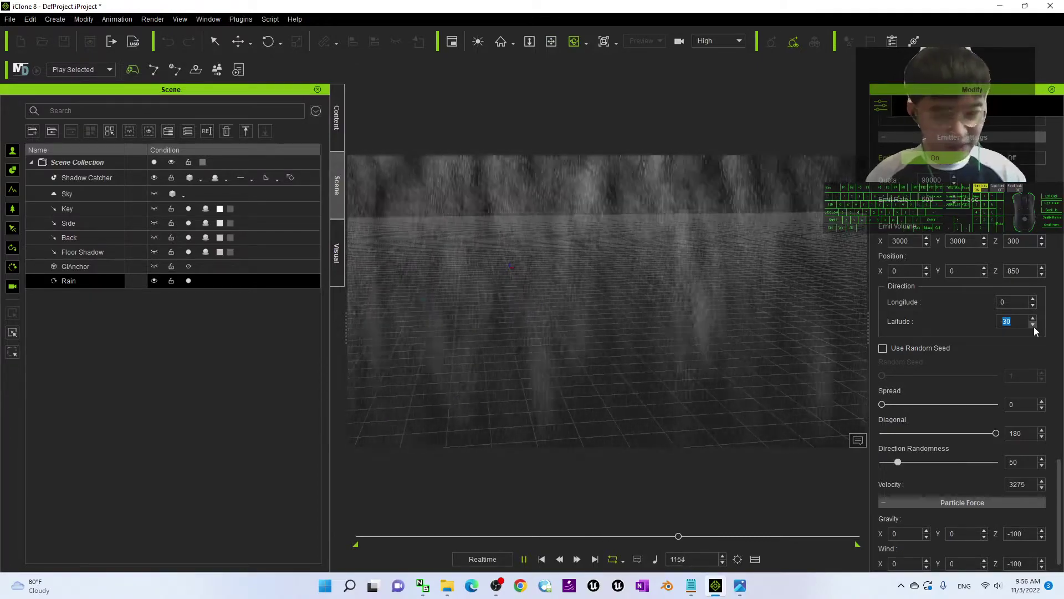
pyautogui.press('BackSpace')
pyautogui.write('0')
pyautogui.press('Return')
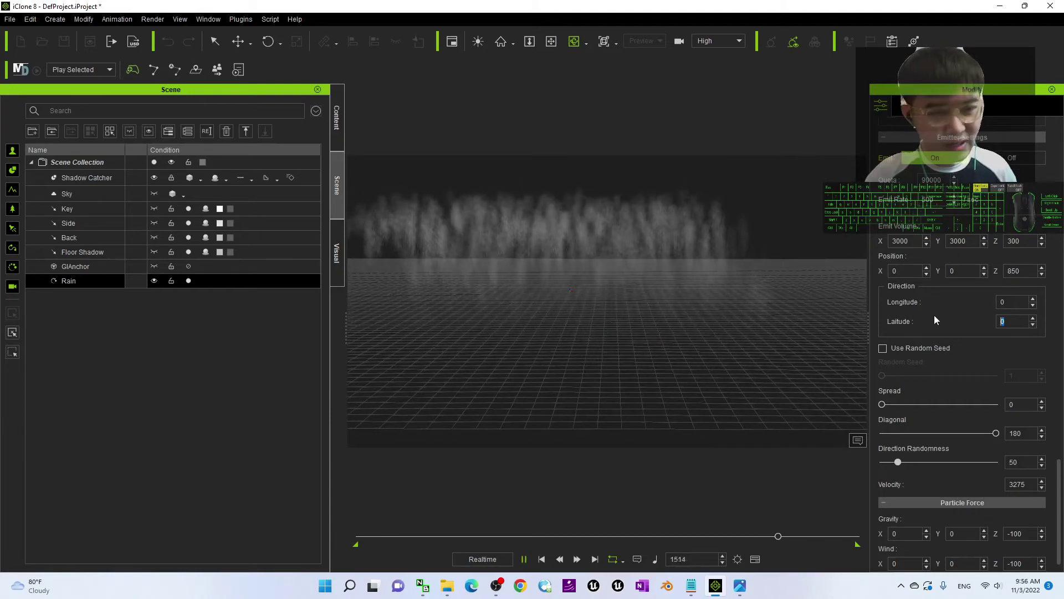
pyautogui.write('-90')
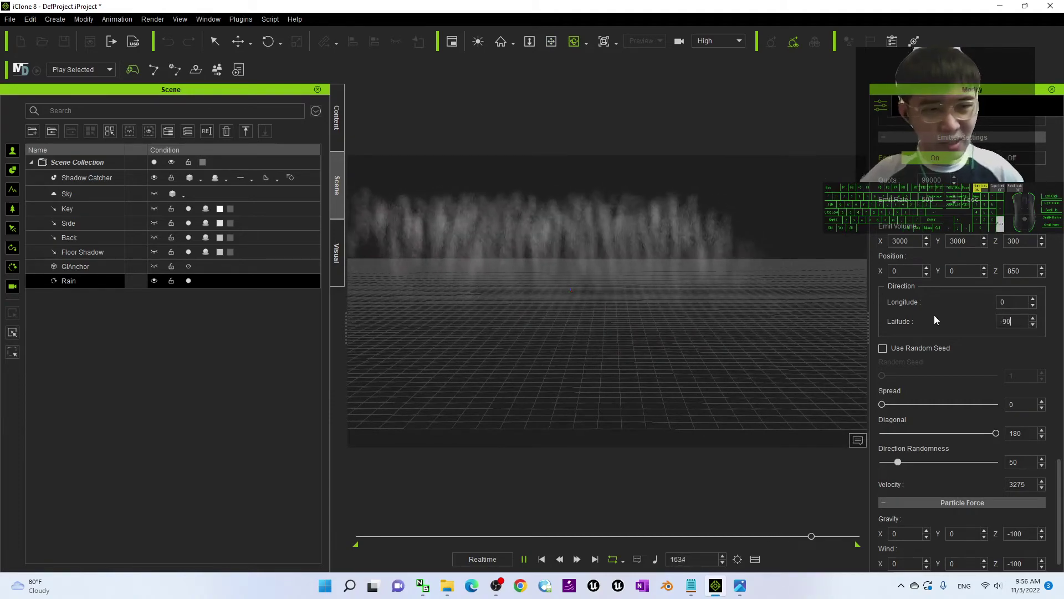
pyautogui.press('Return')
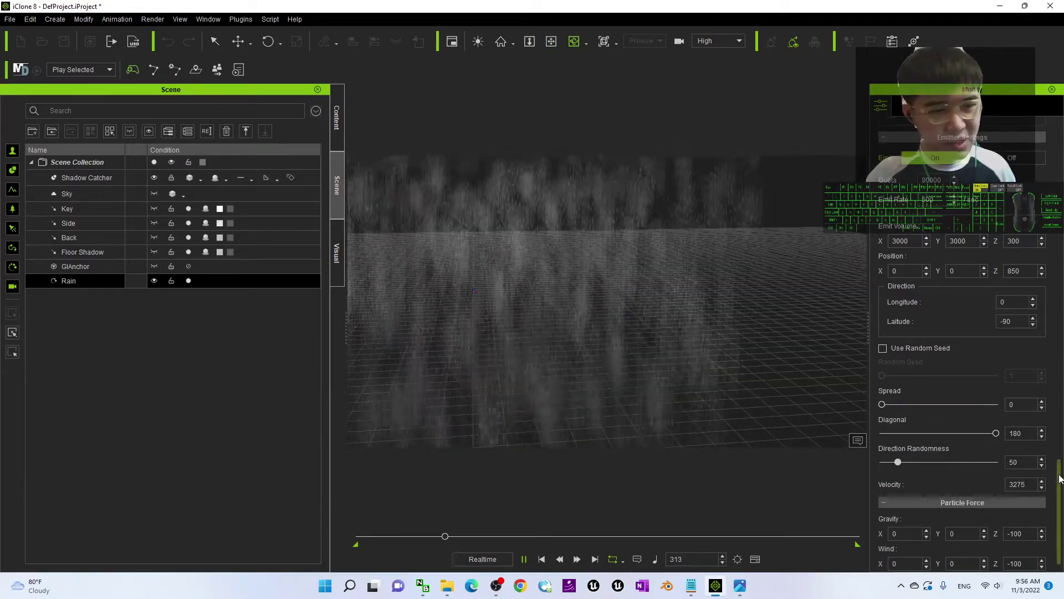
# - Bring the Rain's Particle Force settings into view and examine the falling rain from several angles and distances
pyautogui.moveTo(1060, 475); pyautogui.dragTo(1059, 490)
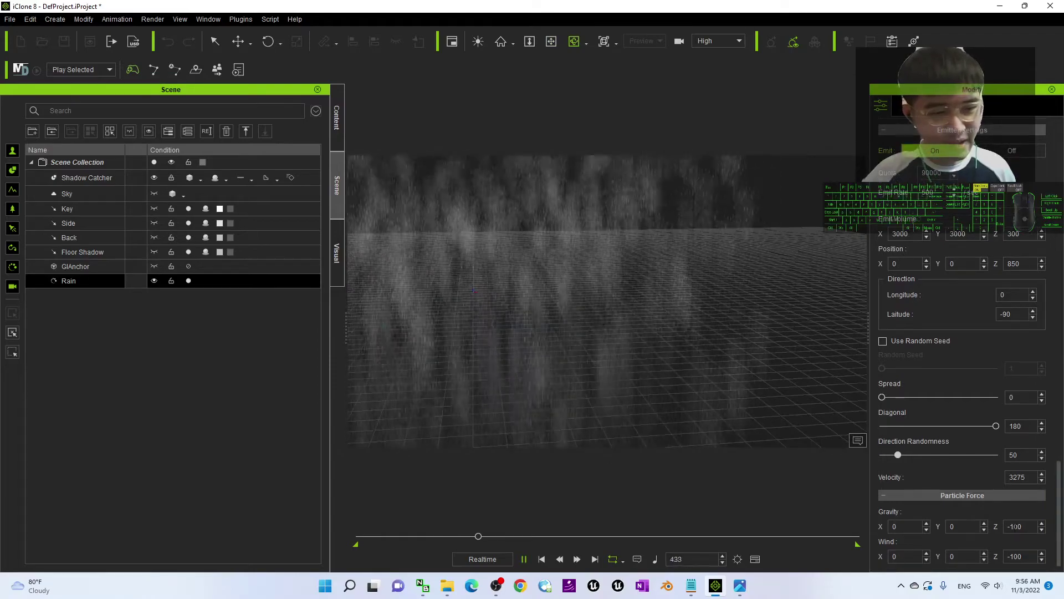
pyautogui.press('z')
pyautogui.moveTo(573, 335); pyautogui.dragTo(617, 317)
pyautogui.press('x')
pyautogui.press('c')
pyautogui.press('x')
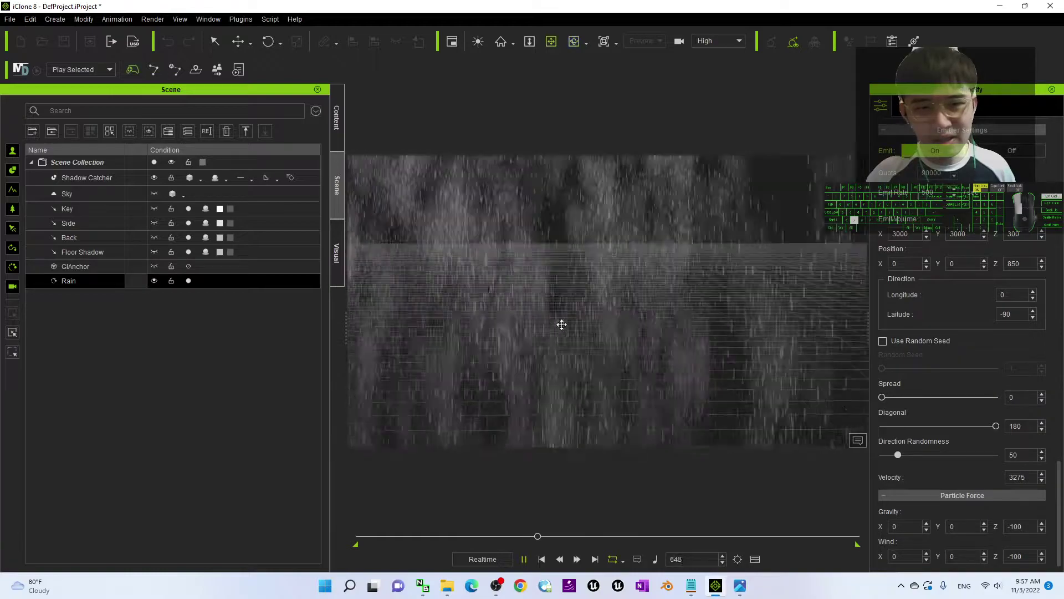
pyautogui.press('c')
pyautogui.press('z')
pyautogui.moveTo(527, 315); pyautogui.dragTo(537, 304)
pyautogui.press('x')
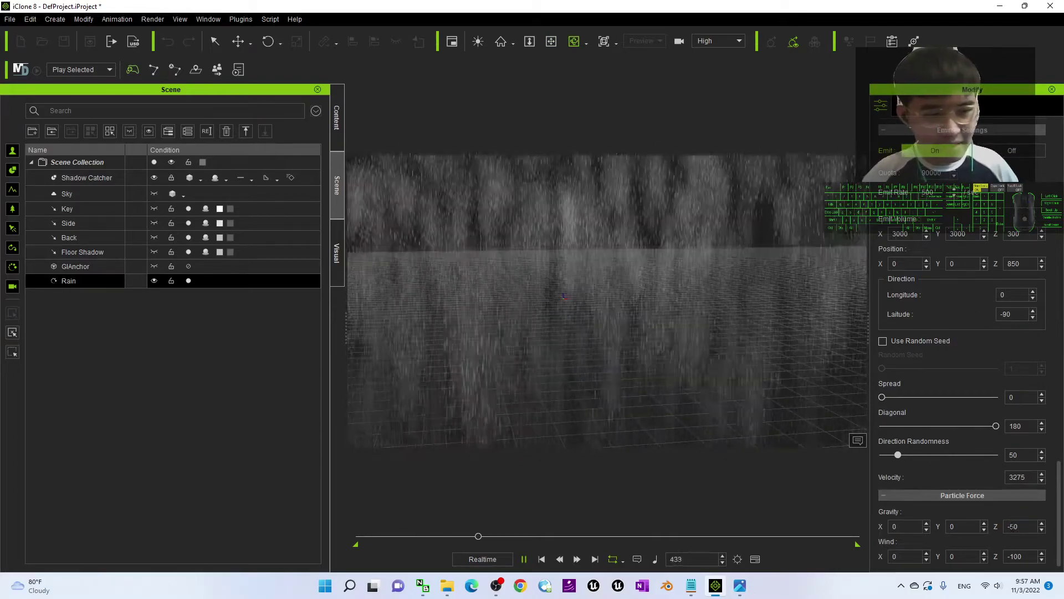
# - Compare the Rain's Gravity Z at -100 and -50, leave it at -50, and inspect the falling speed up close
pyautogui.moveTo(1010, 526); pyautogui.dragTo(1056, 526)
pyautogui.write('-100')
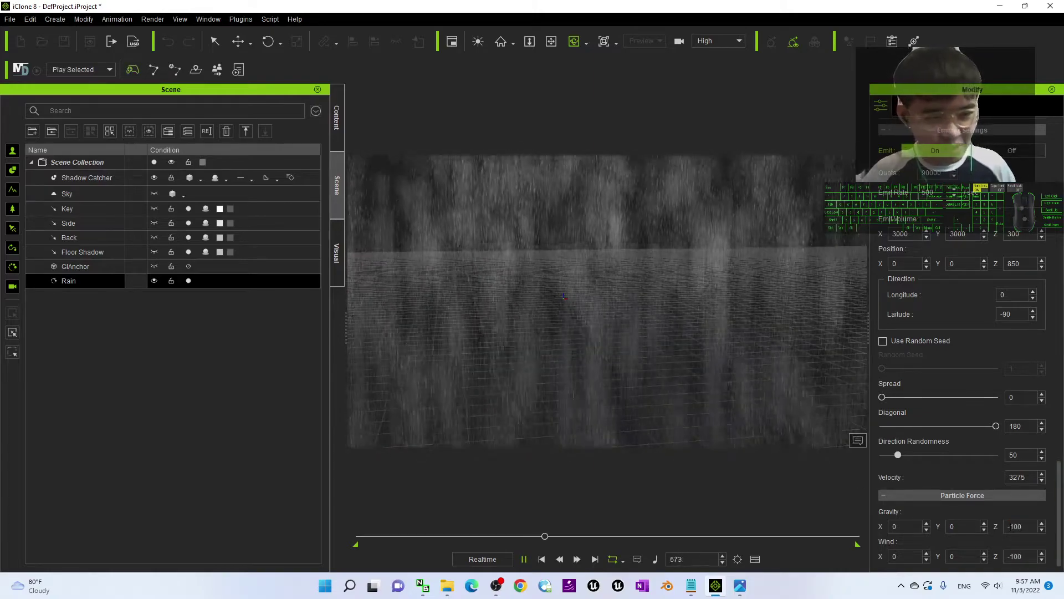
pyautogui.moveTo(1009, 526); pyautogui.dragTo(1050, 534)
pyautogui.write('-50')
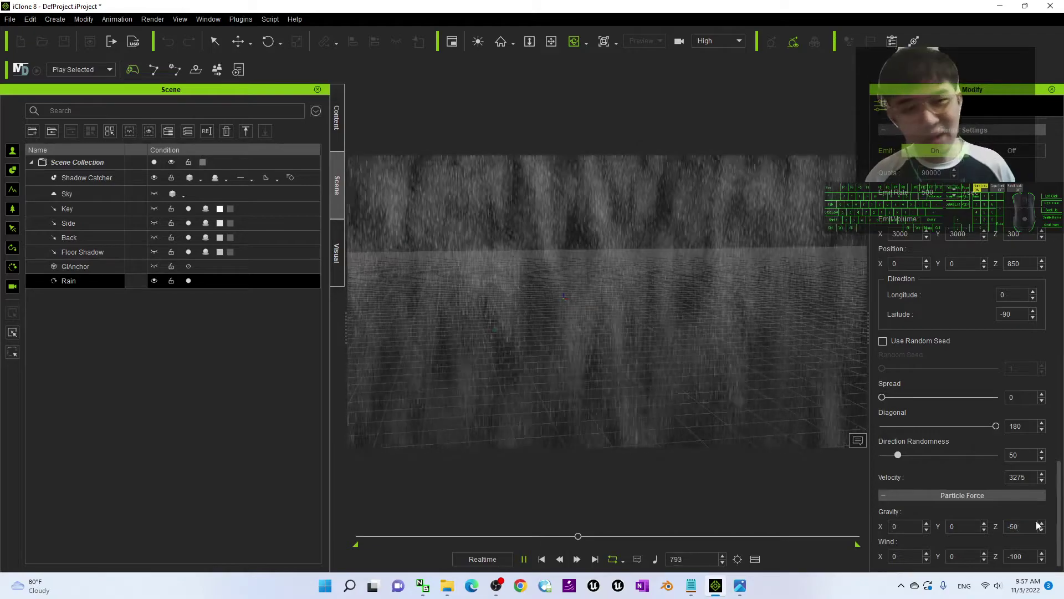
pyautogui.scroll(5, 634, 283)
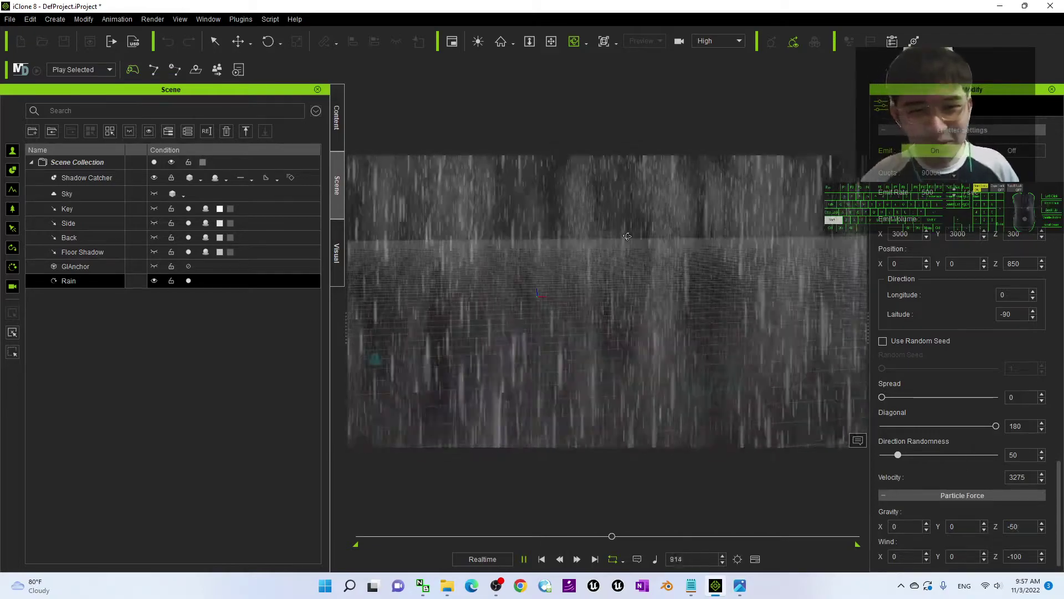
pyautogui.moveTo(695, 323); pyautogui.dragTo(714, 350)
pyautogui.moveTo(713, 350); pyautogui.dragTo(651, 361, button='right')
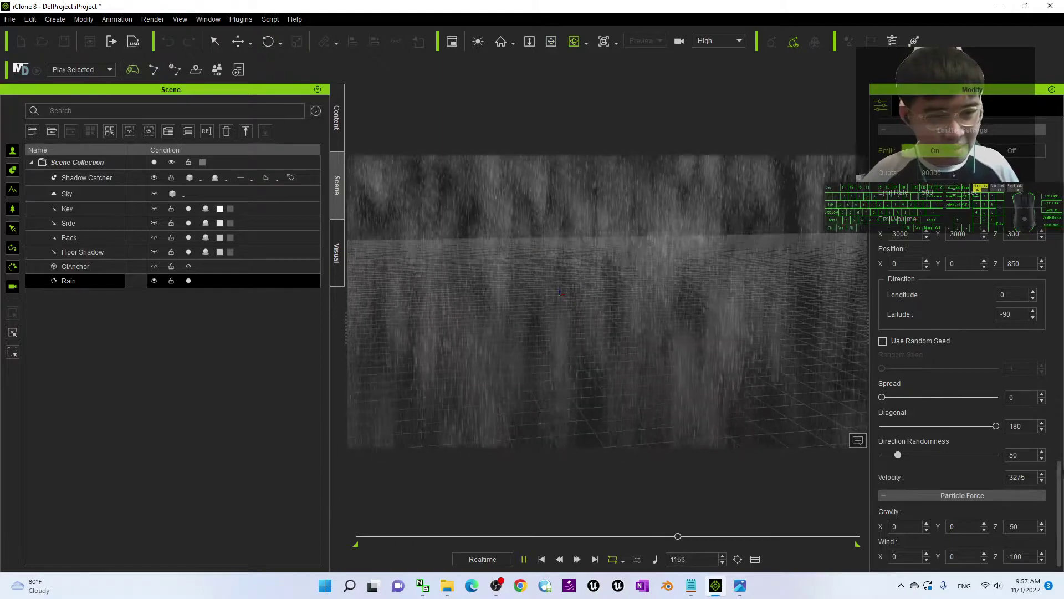
pyautogui.scroll(-5, 654, 295)
# - Set the Rain's Particle Force Wind X to 1000, and raise it to 10000 to check the drift
pyautogui.moveTo(647, 295); pyautogui.dragTo(622, 312)
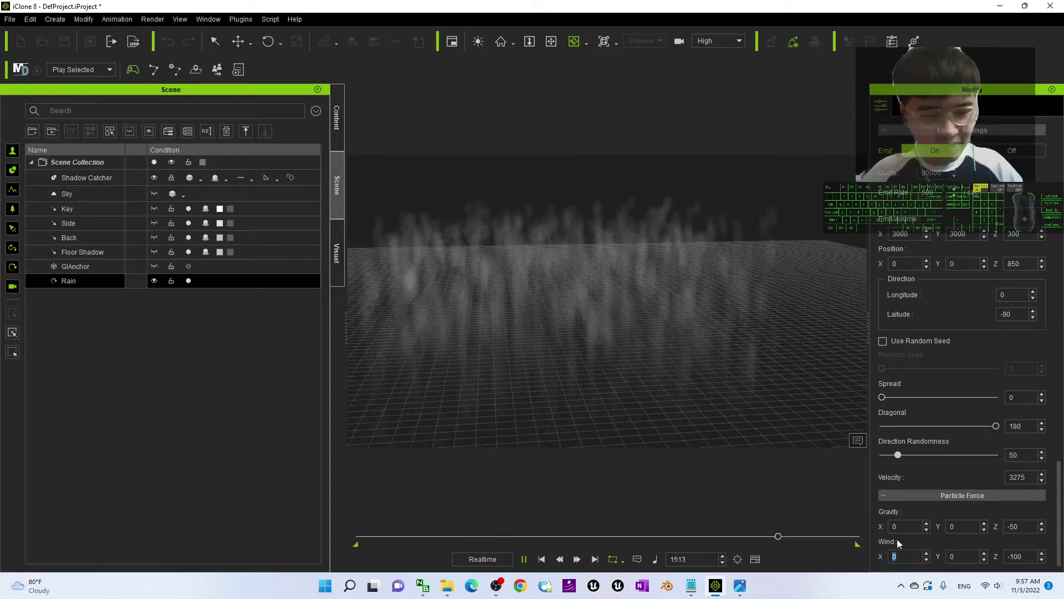
pyautogui.write('1000')
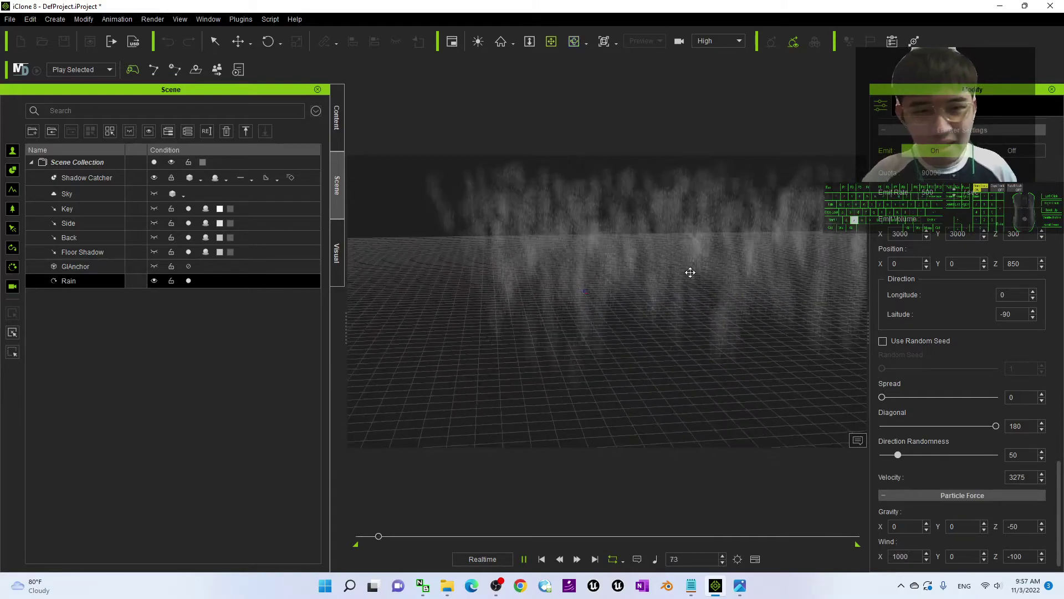
pyautogui.click(914, 556)
pyautogui.write('0')
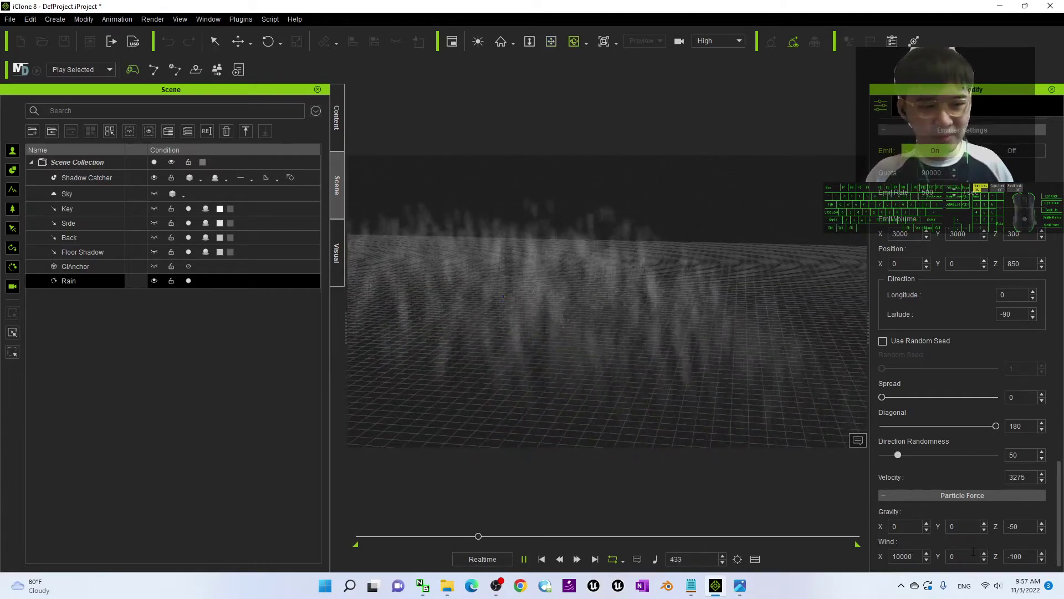
# - Reset the Rain's Wind X to 0, try Wind Y at 1000 and 10000, and inspect the drift from several angles
pyautogui.moveTo(919, 558); pyautogui.dragTo(698, 518)
pyautogui.write('000')
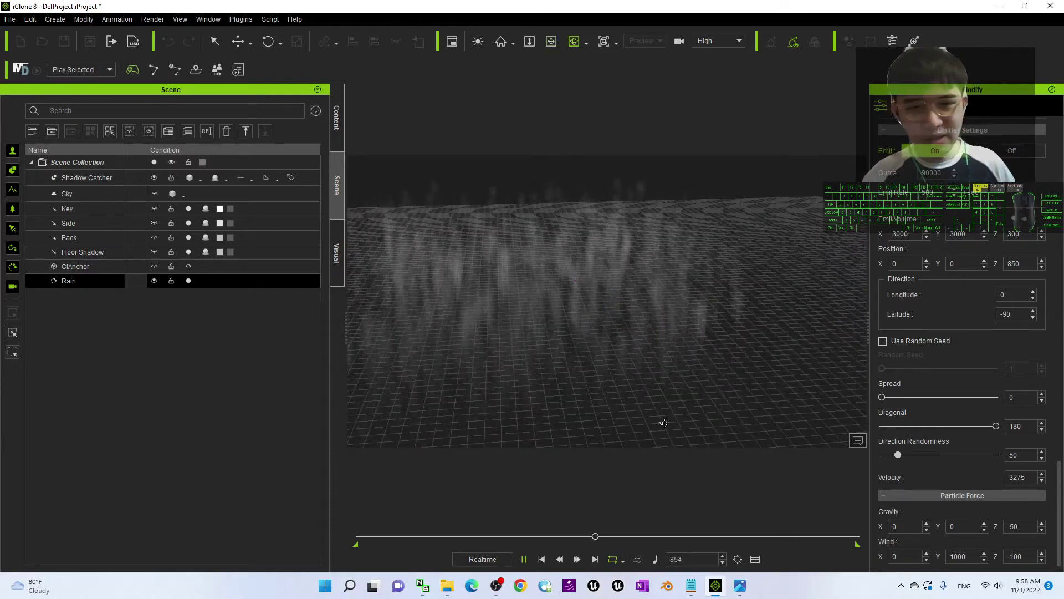
pyautogui.moveTo(664, 423); pyautogui.dragTo(874, 266)
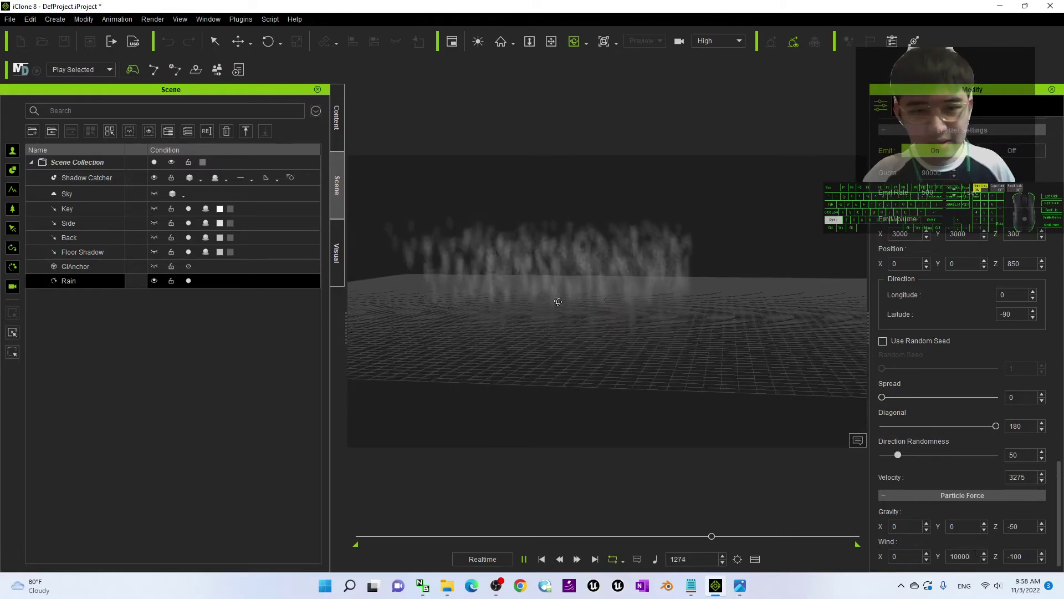
pyautogui.keyDown('alt'); pyautogui.moveTo(555, 312); pyautogui.dragTo(381, 263); pyautogui.keyUp('alt')
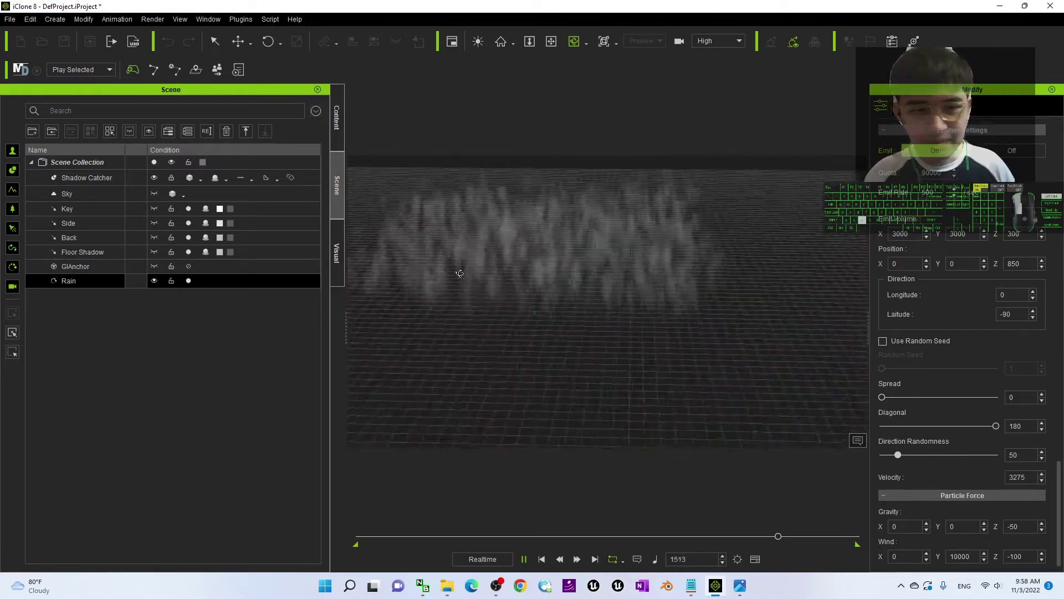
# - Set the Rain's Wind Y to 0 and inspect the windless rain from a different angle
pyautogui.write('0')
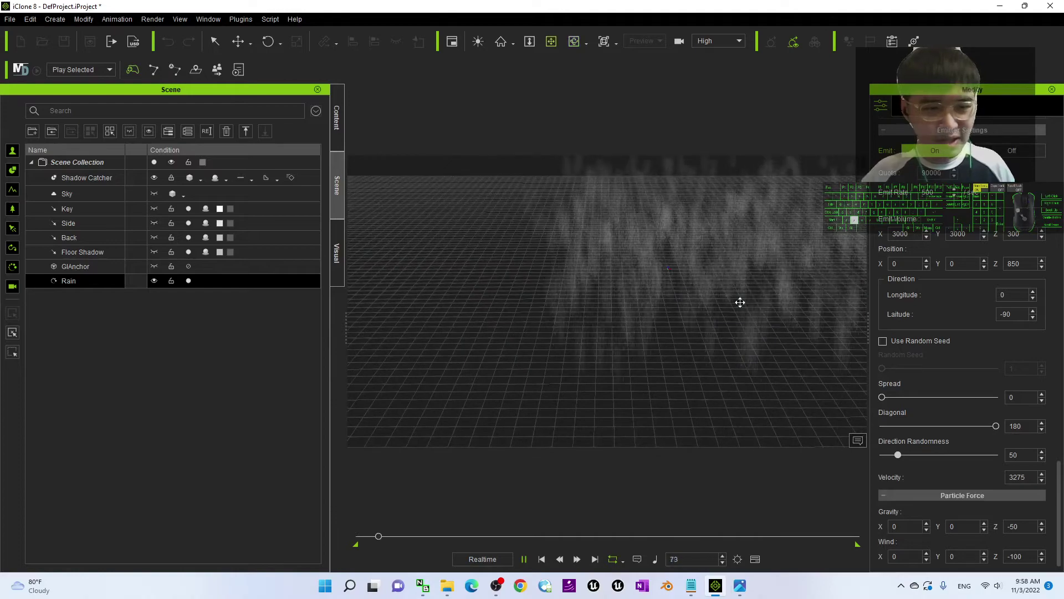
pyautogui.moveTo(739, 302); pyautogui.dragTo(614, 335)
pyautogui.moveTo(701, 423); pyautogui.dragTo(703, 377)
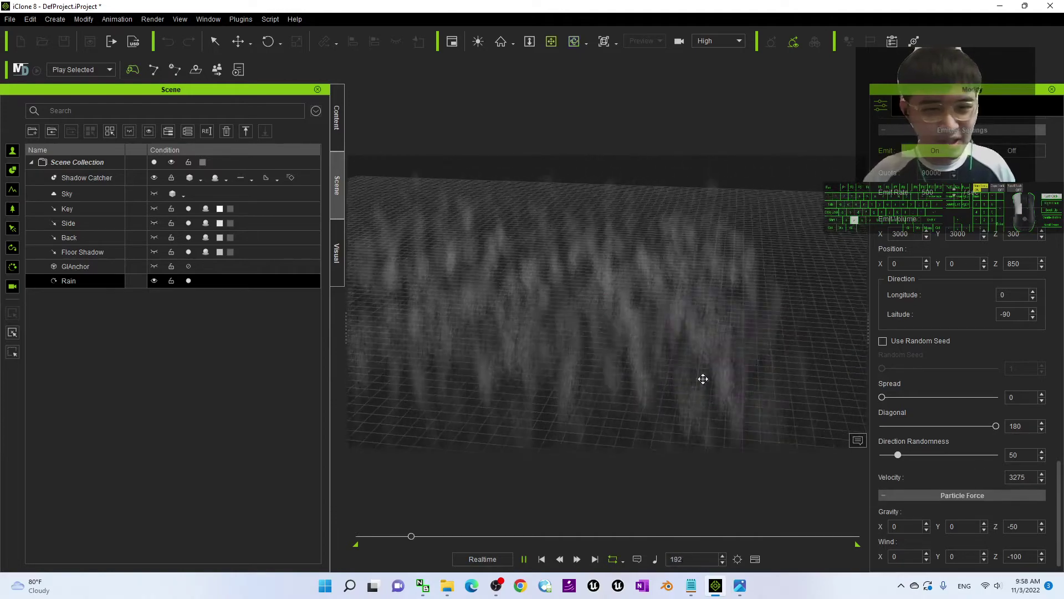
# - Switch to notes.txt in Notepad to review the tutorial summary, look at the cover.jpg image, and return to iClone
pyautogui.click(692, 586)
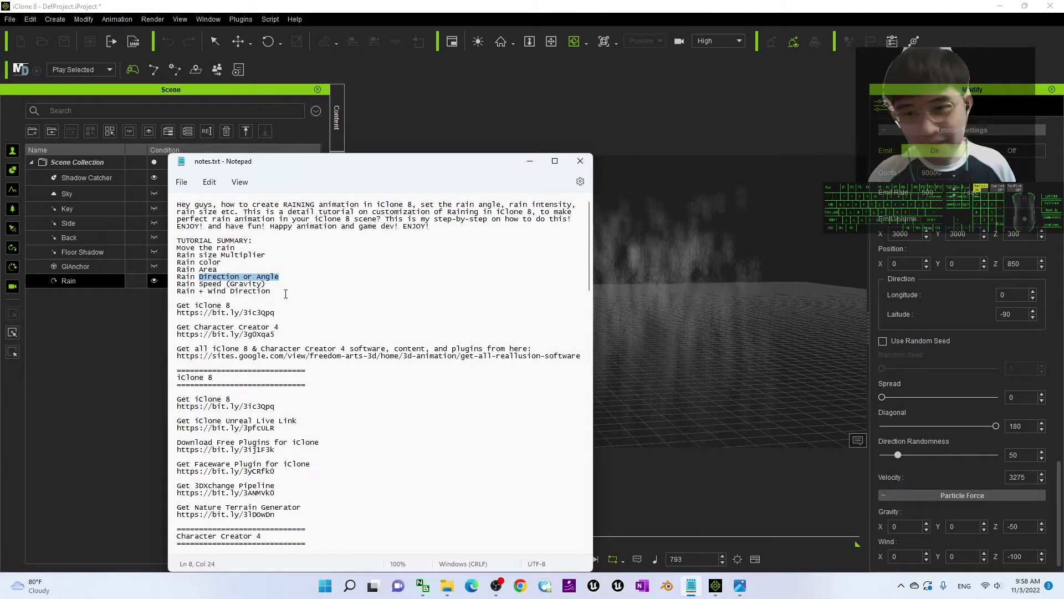
pyautogui.moveTo(217, 279); pyautogui.dragTo(226, 255)
pyautogui.click(213, 248)
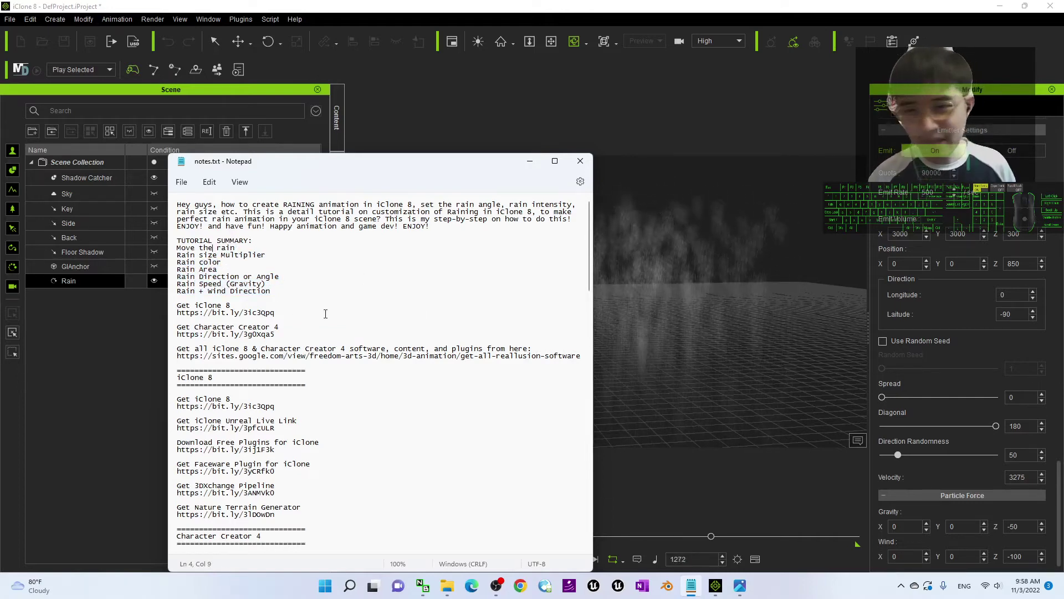
pyautogui.click(638, 344)
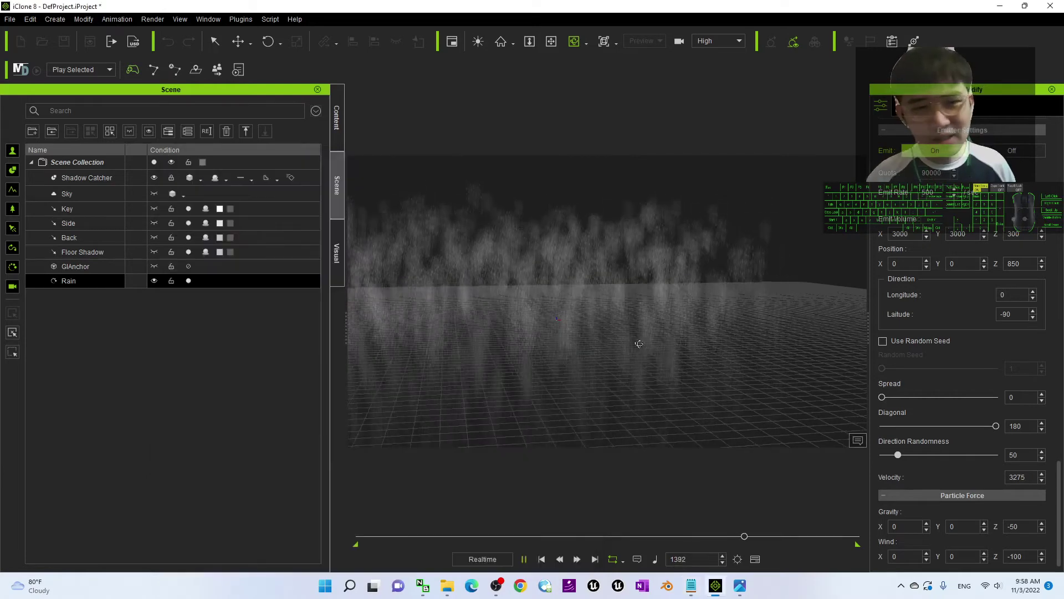
pyautogui.click(740, 586)
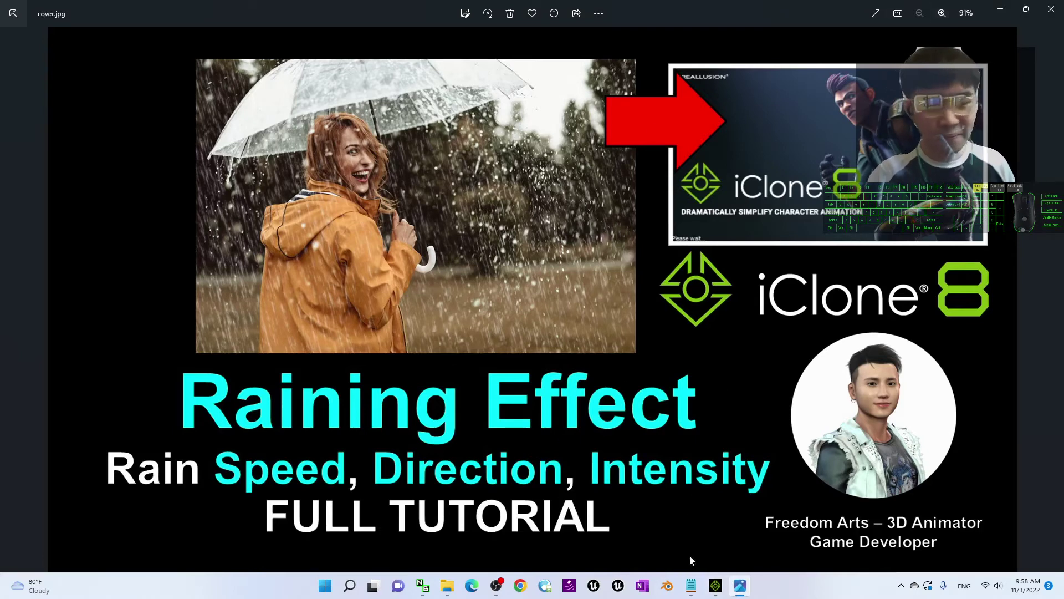
pyautogui.click(715, 585)
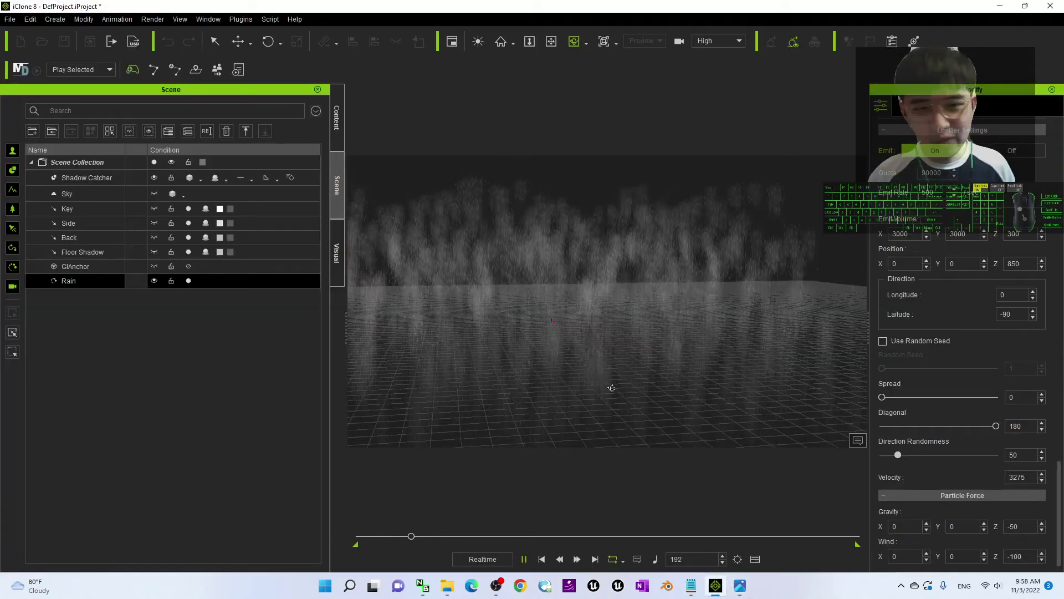
# - Examine the finished rain close up and look through the Rain particle's settings from emitter to transform
pyautogui.keyDown('shift'); pyautogui.scroll(10, 554, 373); pyautogui.keyUp('shift')
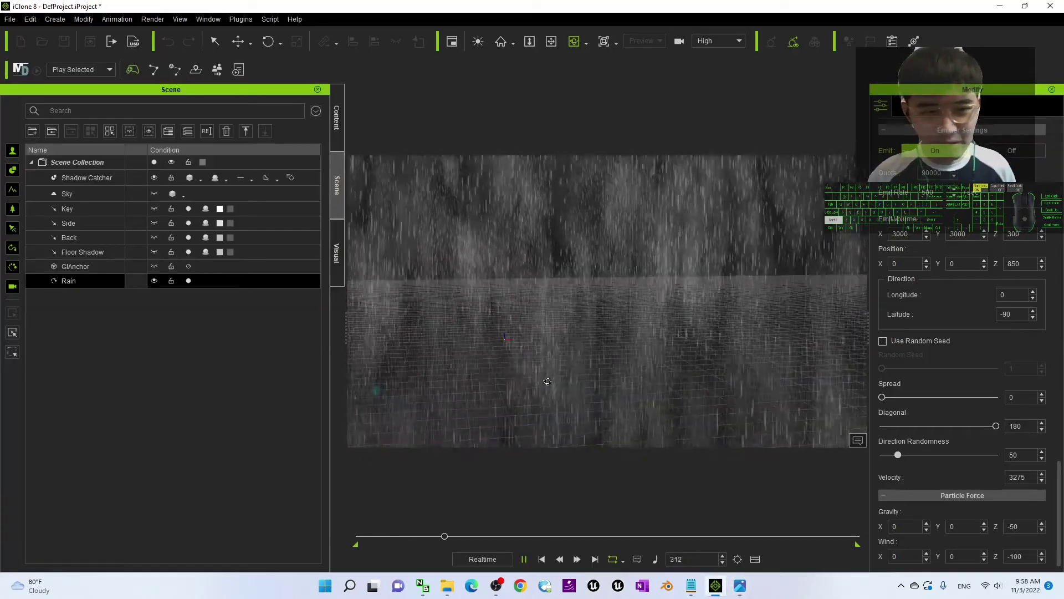
pyautogui.press('x')
pyautogui.moveTo(548, 383); pyautogui.dragTo(592, 397)
pyautogui.press('c')
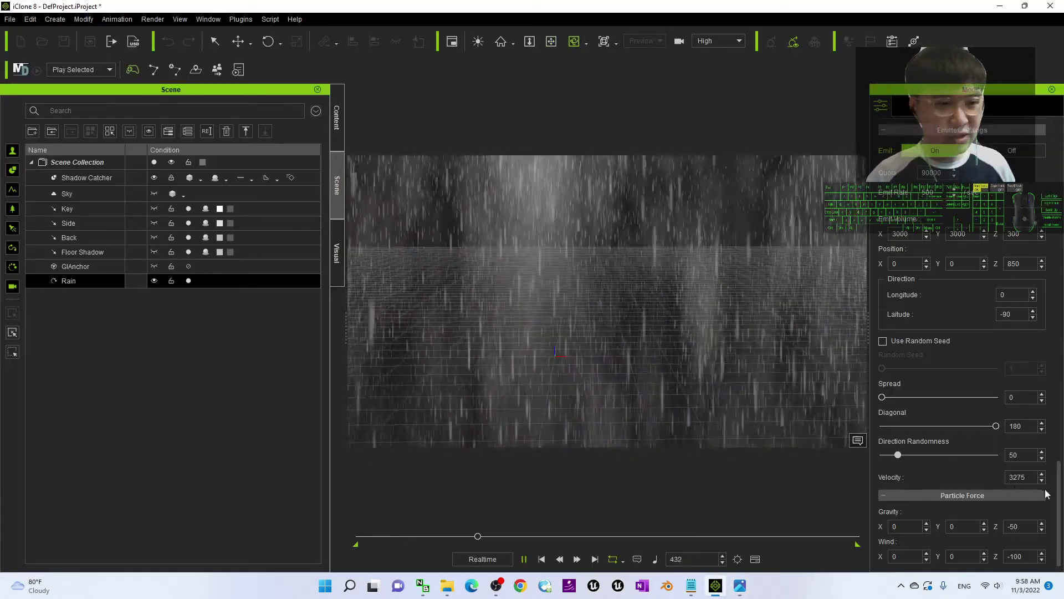
pyautogui.moveTo(1059, 497); pyautogui.dragTo(1059, 268)
pyautogui.scroll(-5, 963, 388)
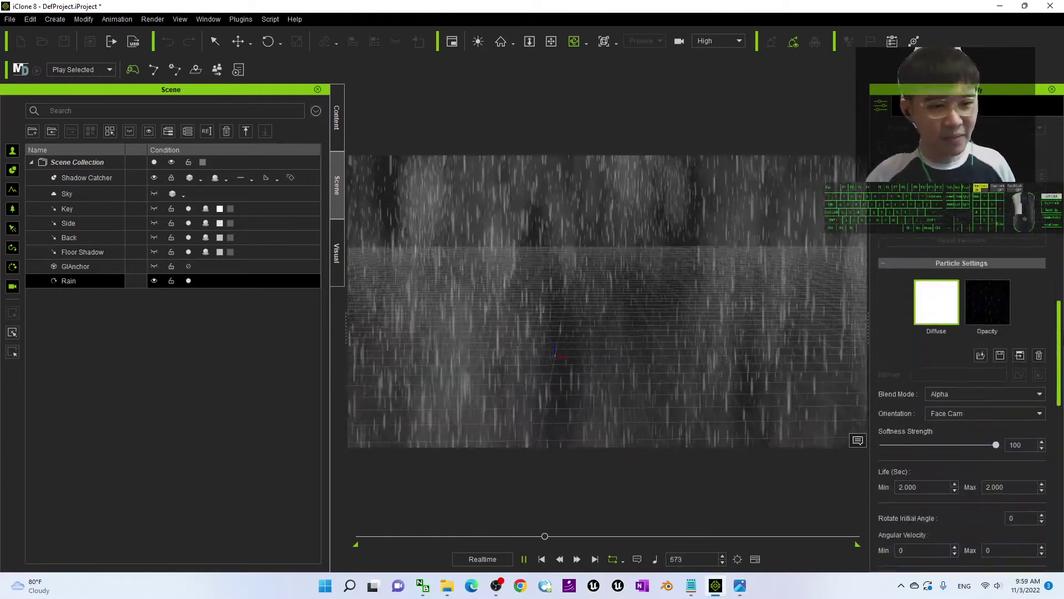
pyautogui.scroll(10, 962, 388)
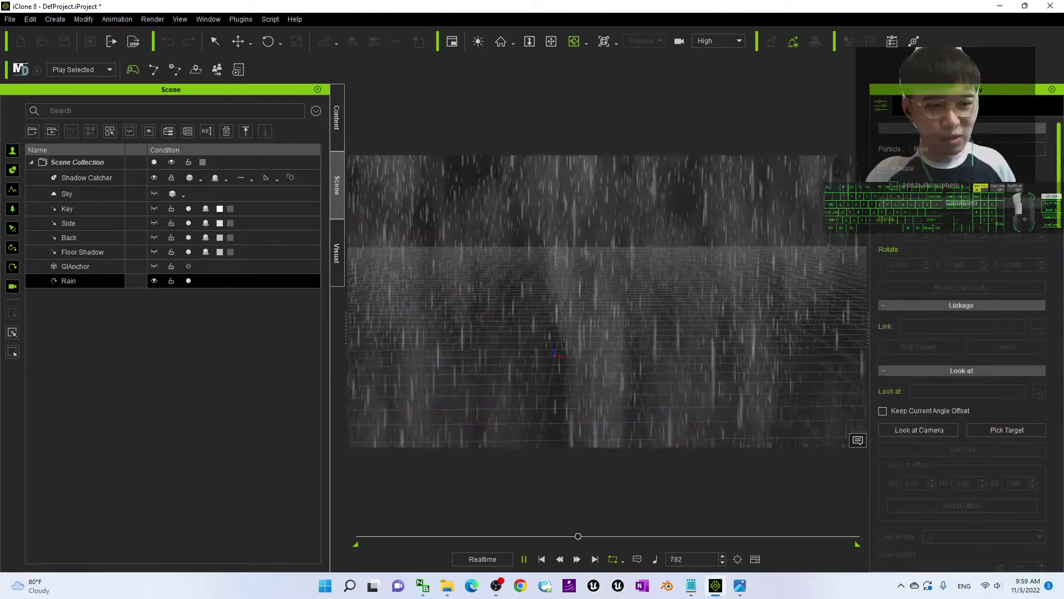
pyautogui.scroll(-5, 1055, 282)
pyautogui.moveTo(1055, 282); pyautogui.dragTo(1062, 381)
pyautogui.moveTo(947, 424); pyautogui.dragTo(930, 426)
pyautogui.click(740, 588)
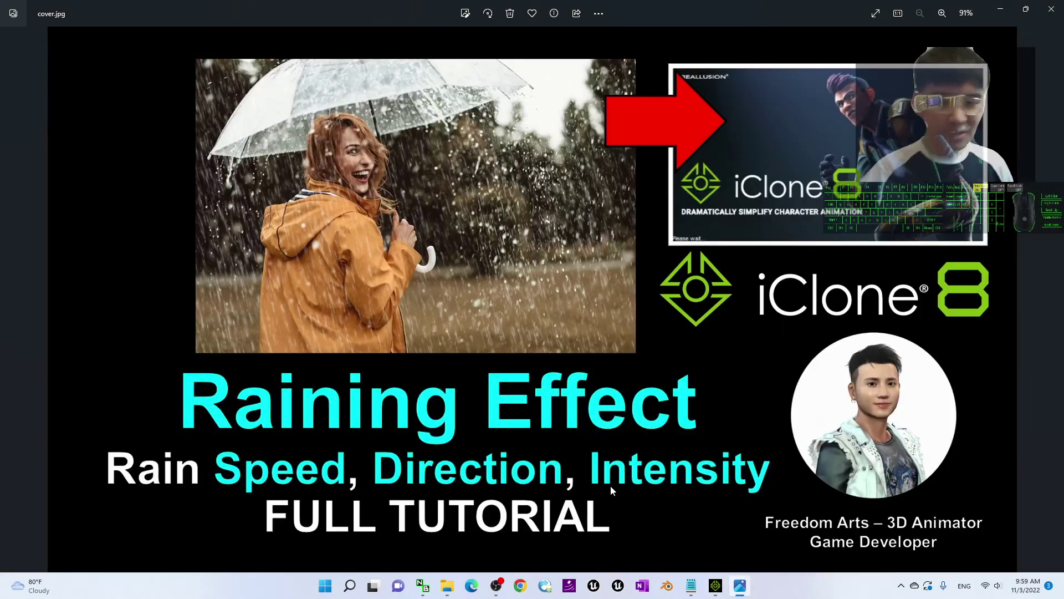
pyautogui.click(497, 586)
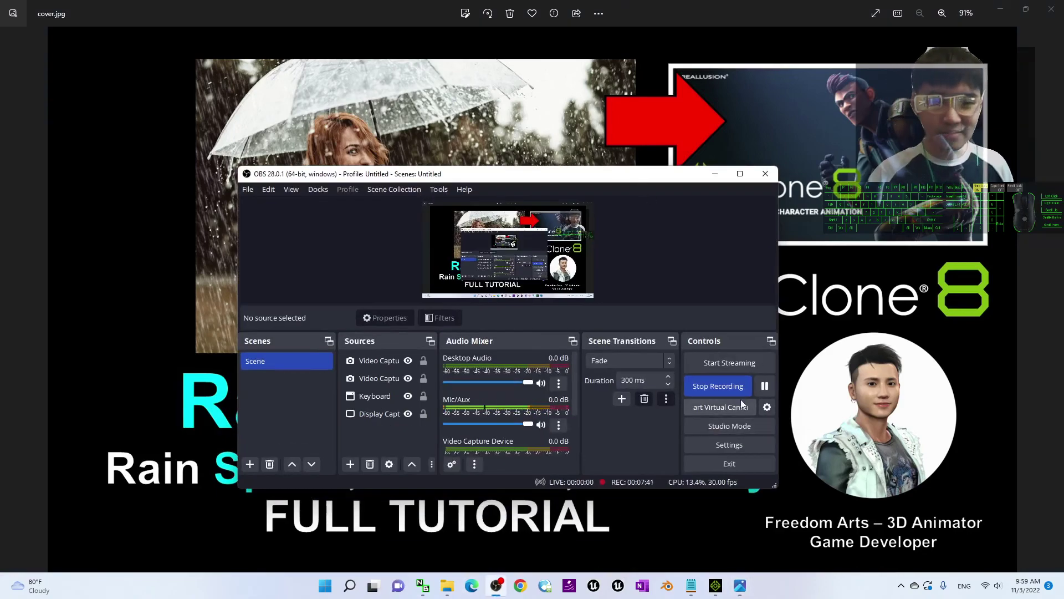